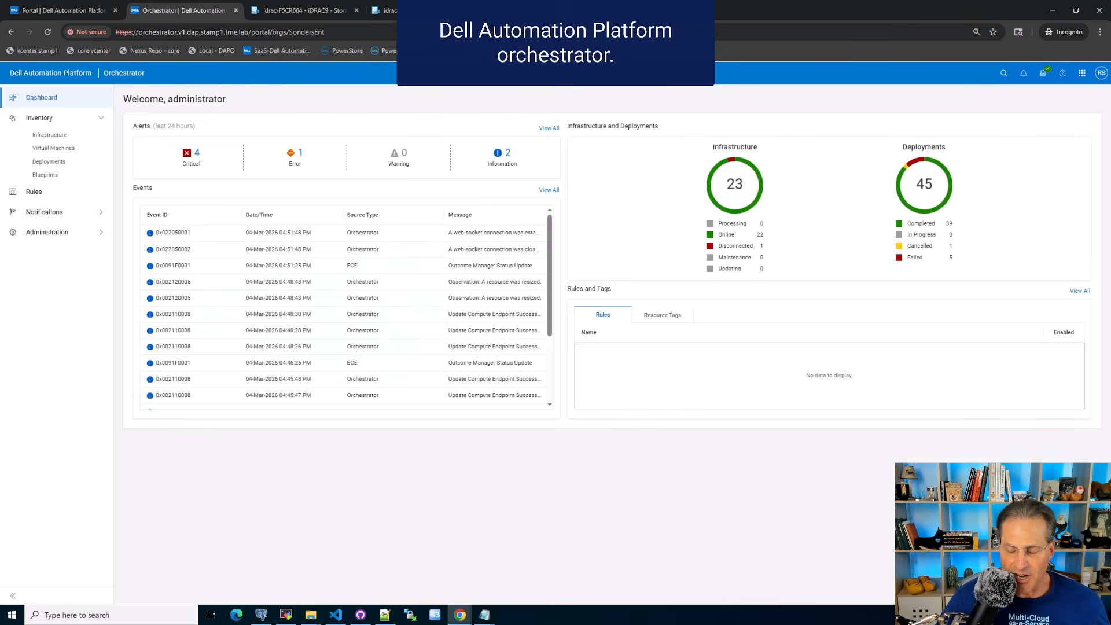
- Begin deploying the DPC_Nutanix_Cluster_Deployment blueprint from the inventory, naming the deployment Deploy Nutanix 02
click(49, 134)
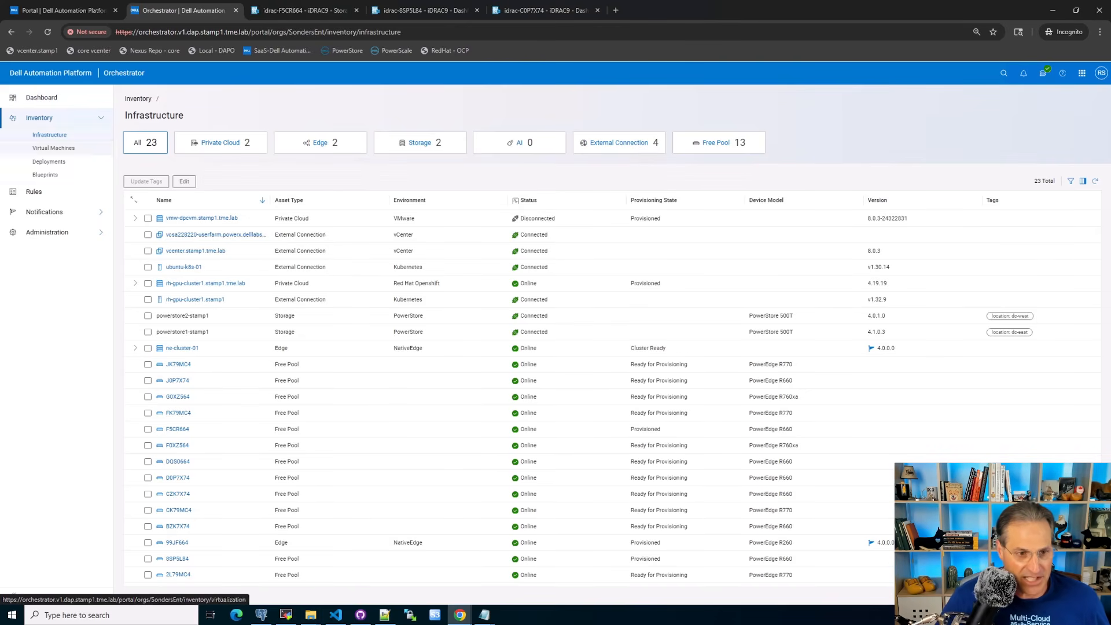
click(45, 175)
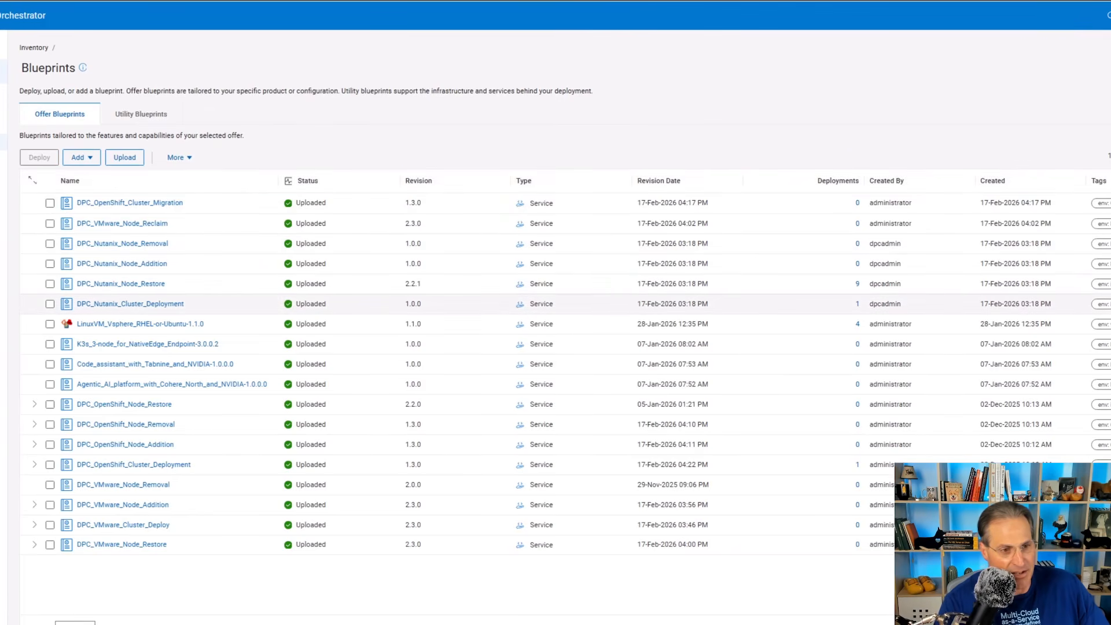
click(50, 304)
click(39, 157)
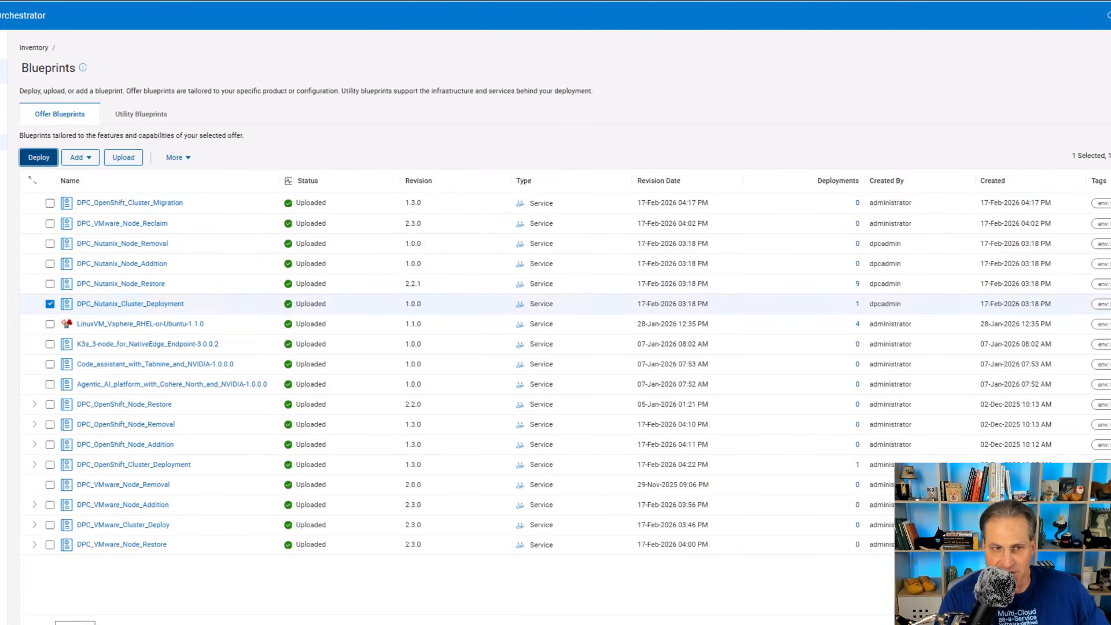
text(Deploy)
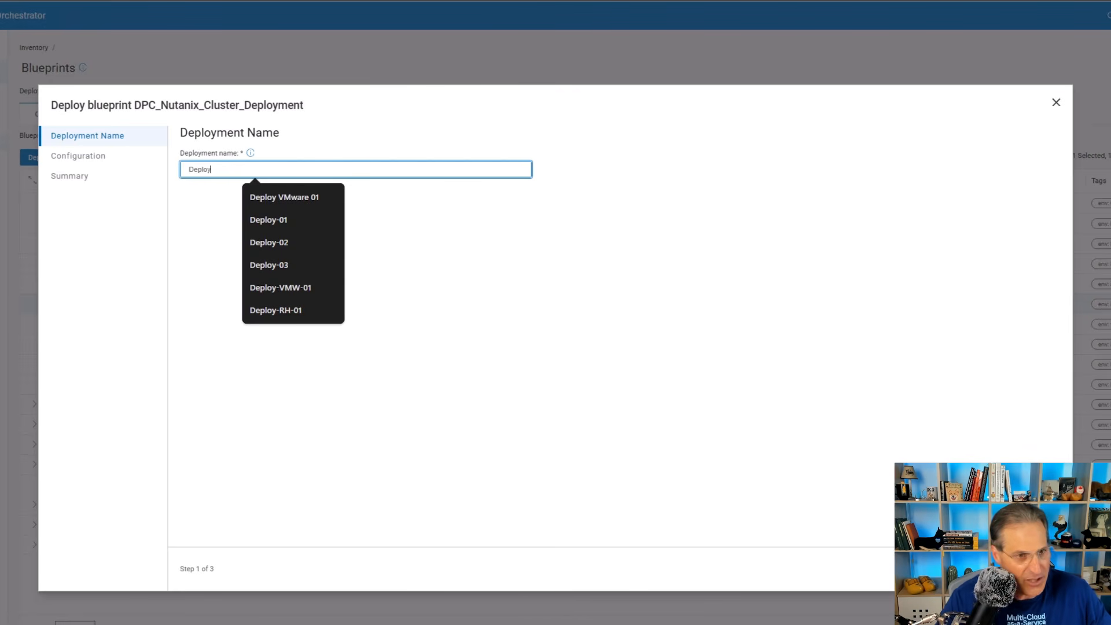
text( Nutanix 02)
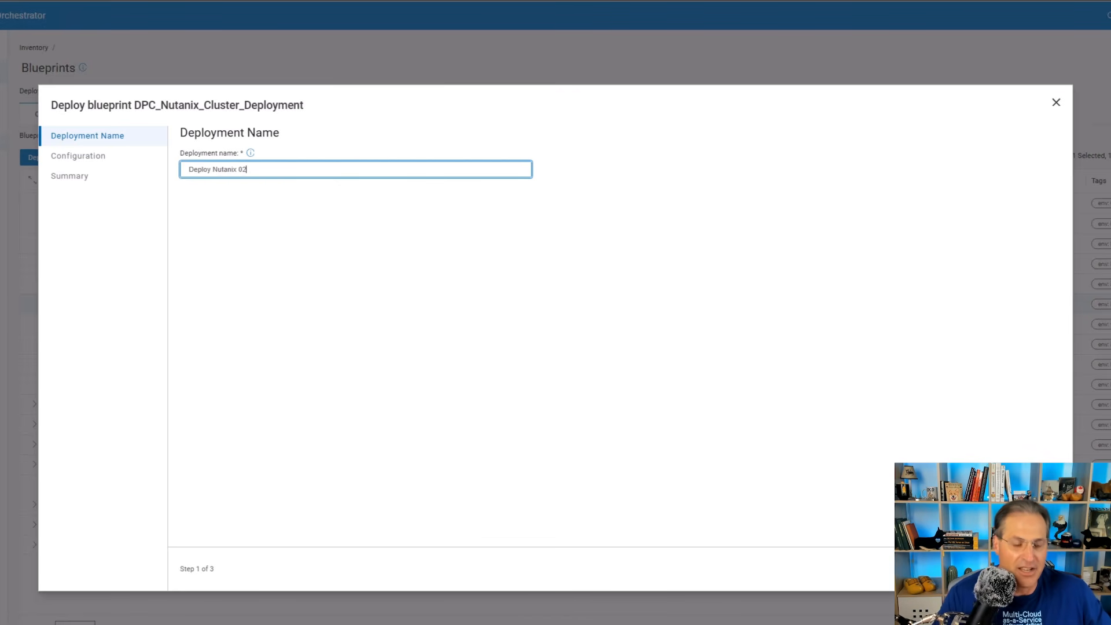
key(Return)
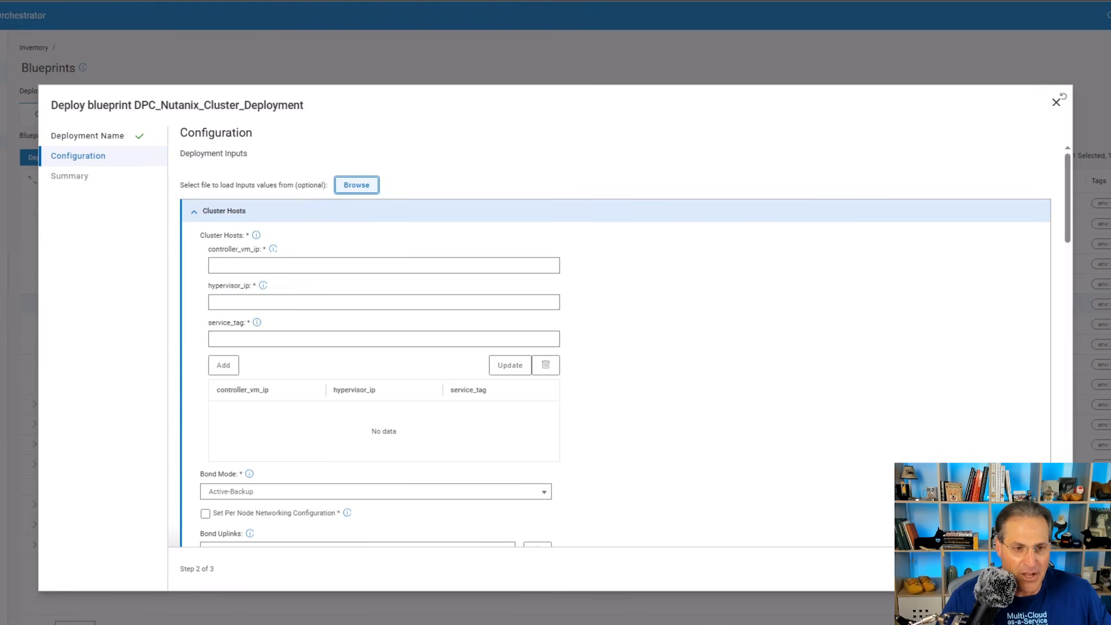
- Load the deployment input values from DPC_Nutanix_Cluster_Deployment-Inputs.json in the Nutanix JSONs folder
click(357, 185)
click(330, 7)
double_click(251, 94)
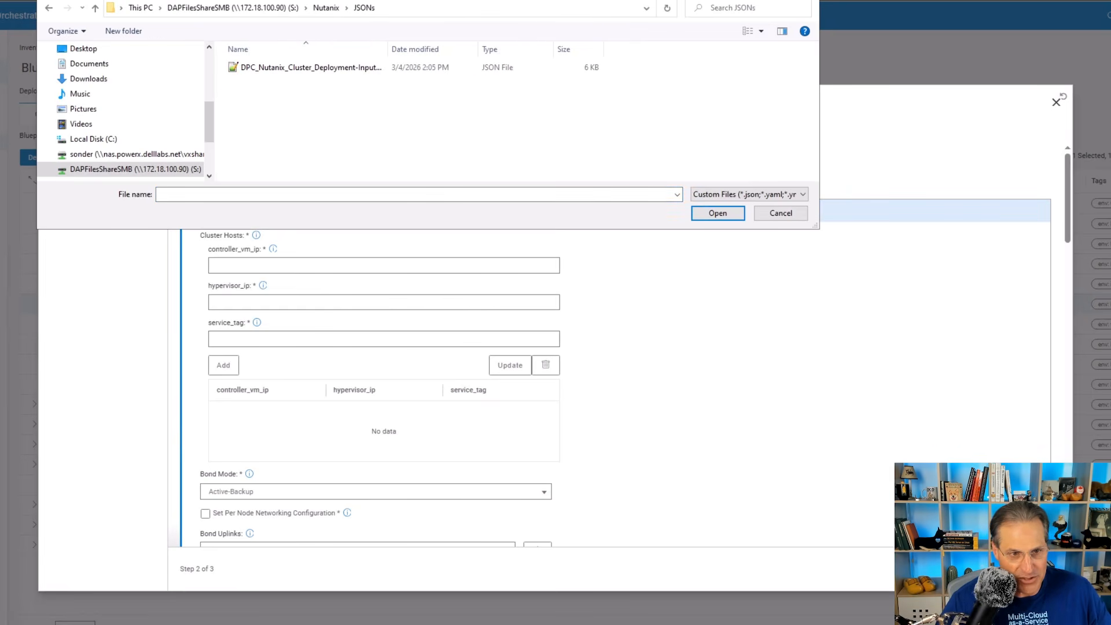
click(311, 68)
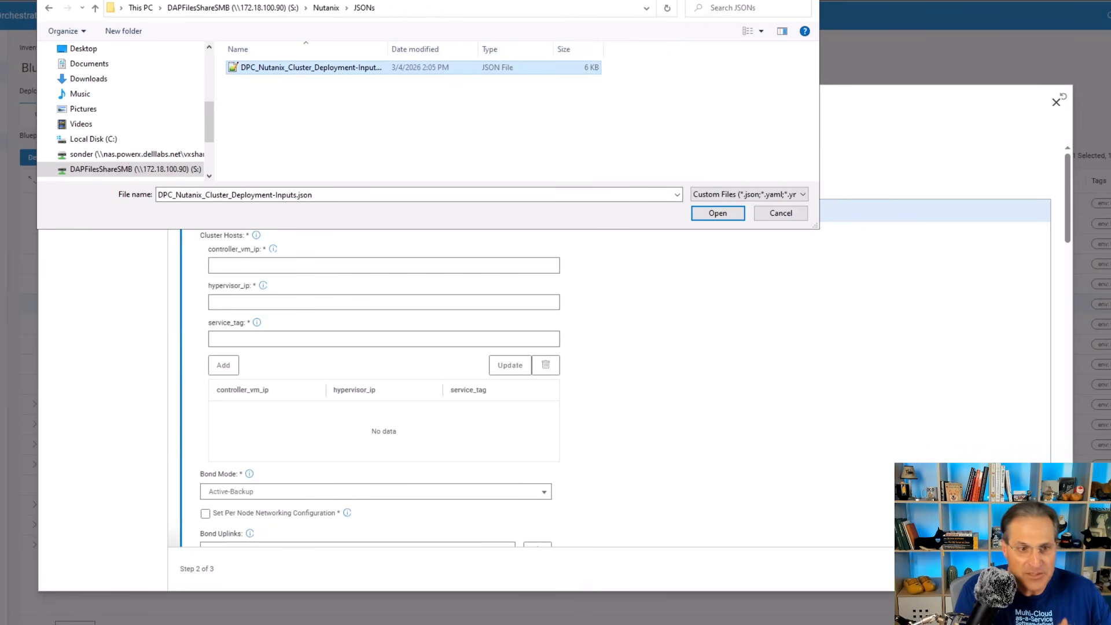
key(Return)
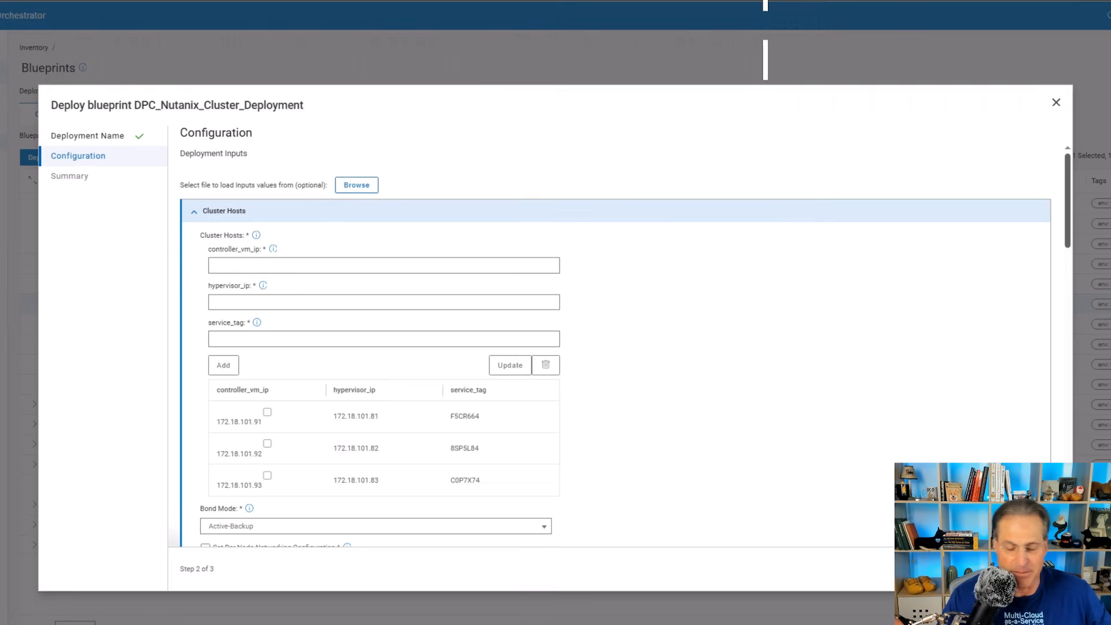
- Review the loaded configuration, upload the license file from the Nutanix share and submit the deployment
scroll(625, 347, down, 4)
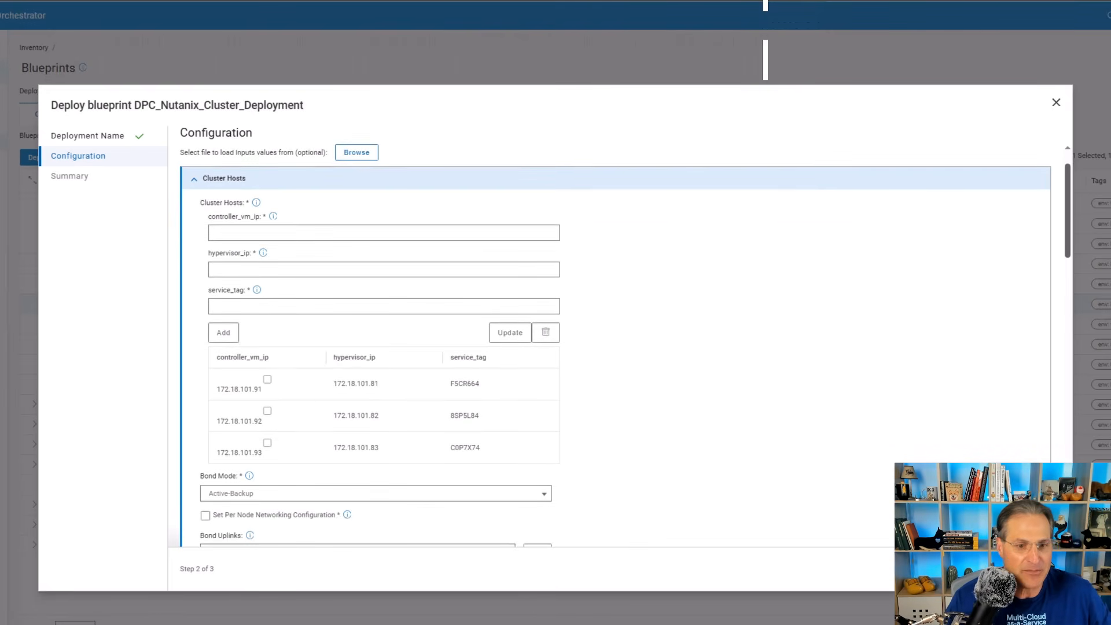
scroll(625, 347, down, 6)
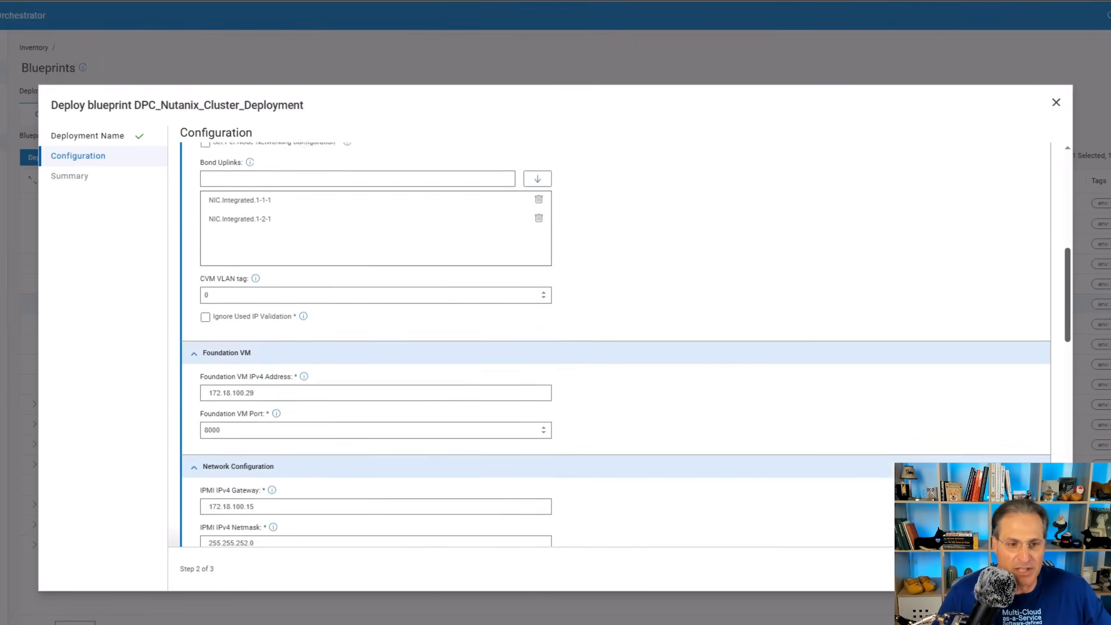
scroll(625, 347, down, 5)
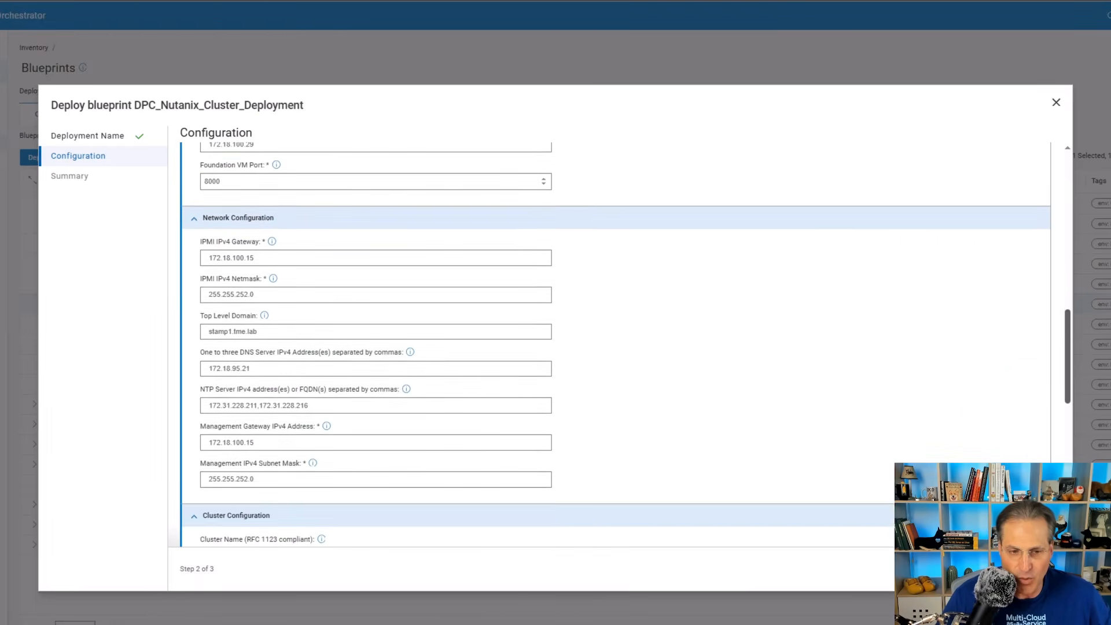
scroll(625, 347, down, 5)
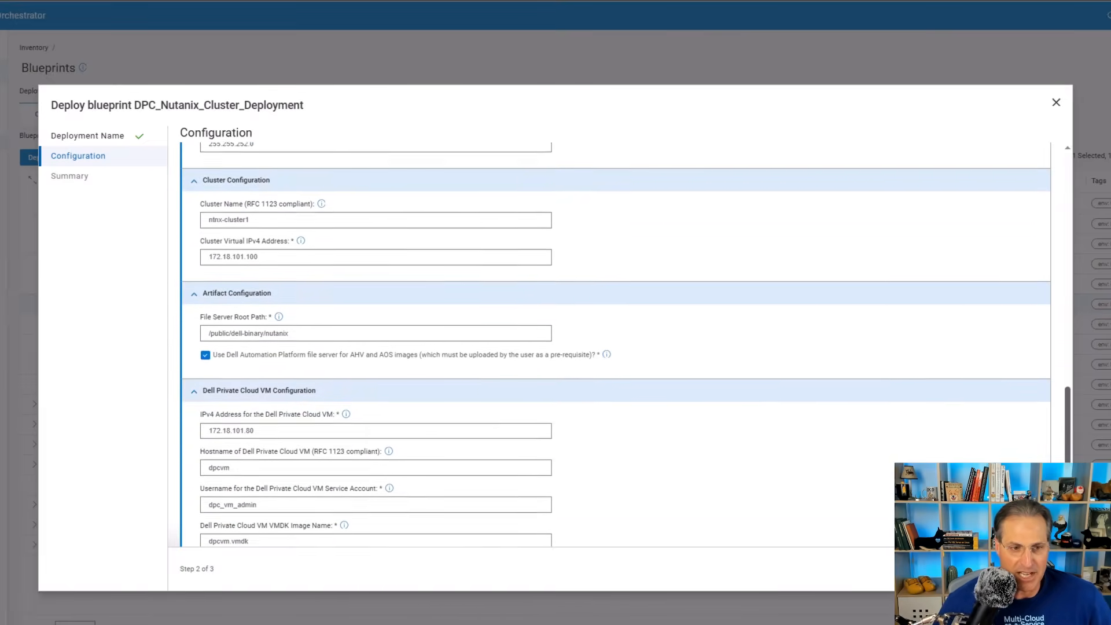
scroll(625, 348, down, 3)
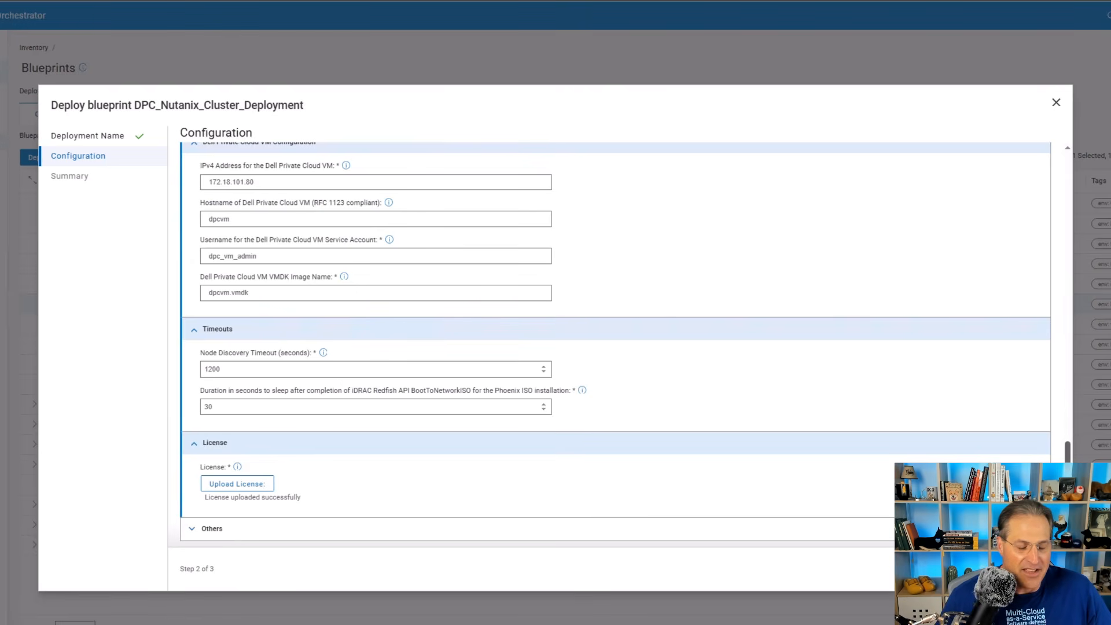
click(238, 484)
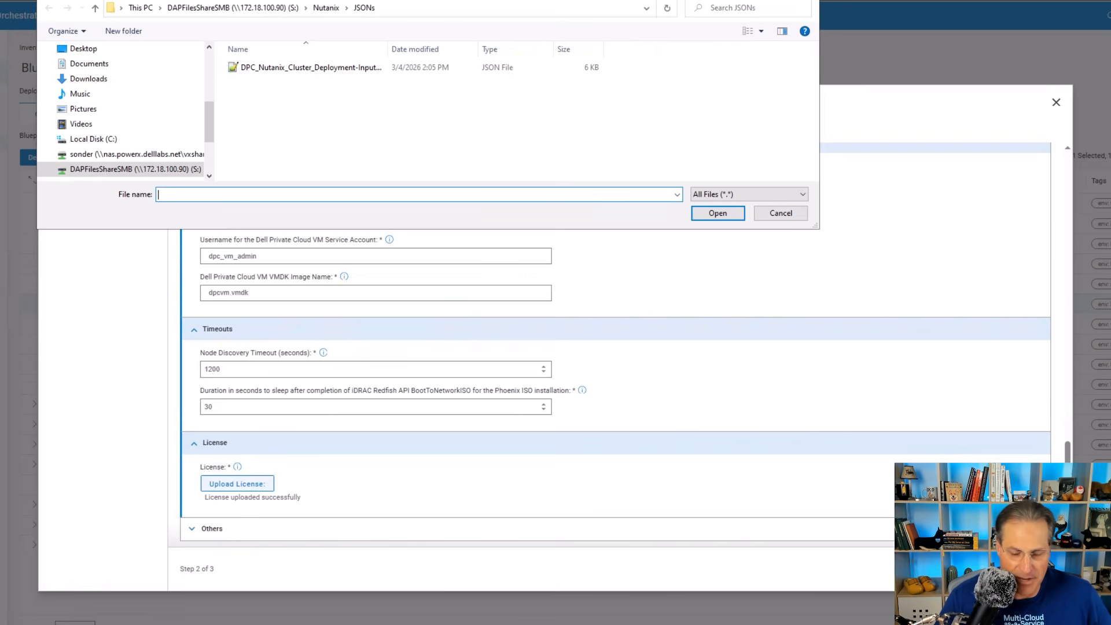
click(326, 8)
double_click(255, 107)
double_click(266, 68)
click(310, 68)
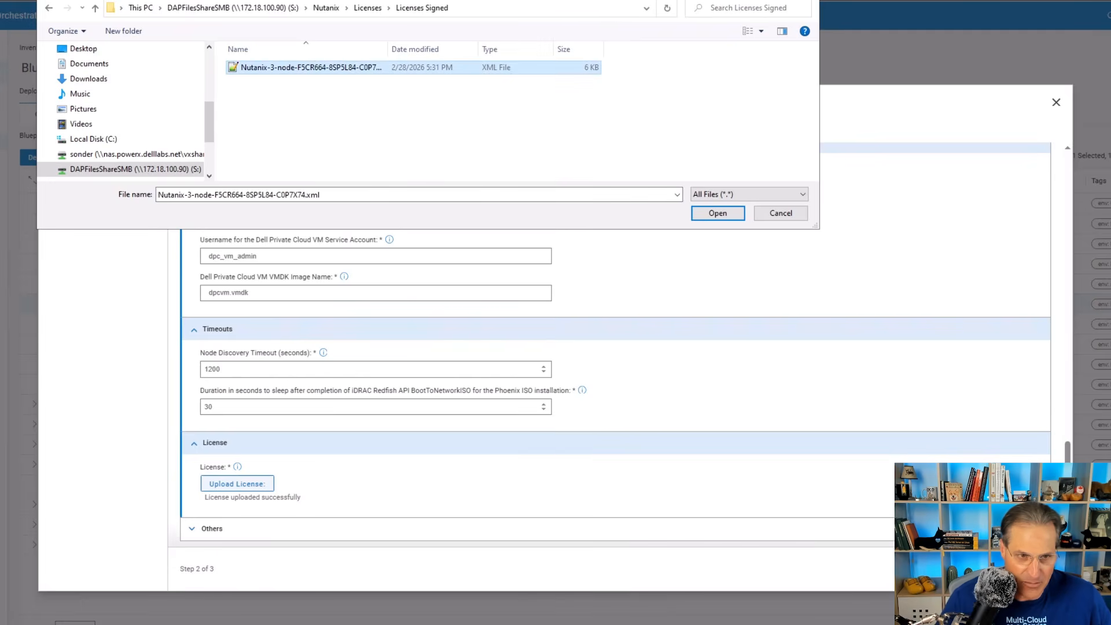
key(Return)
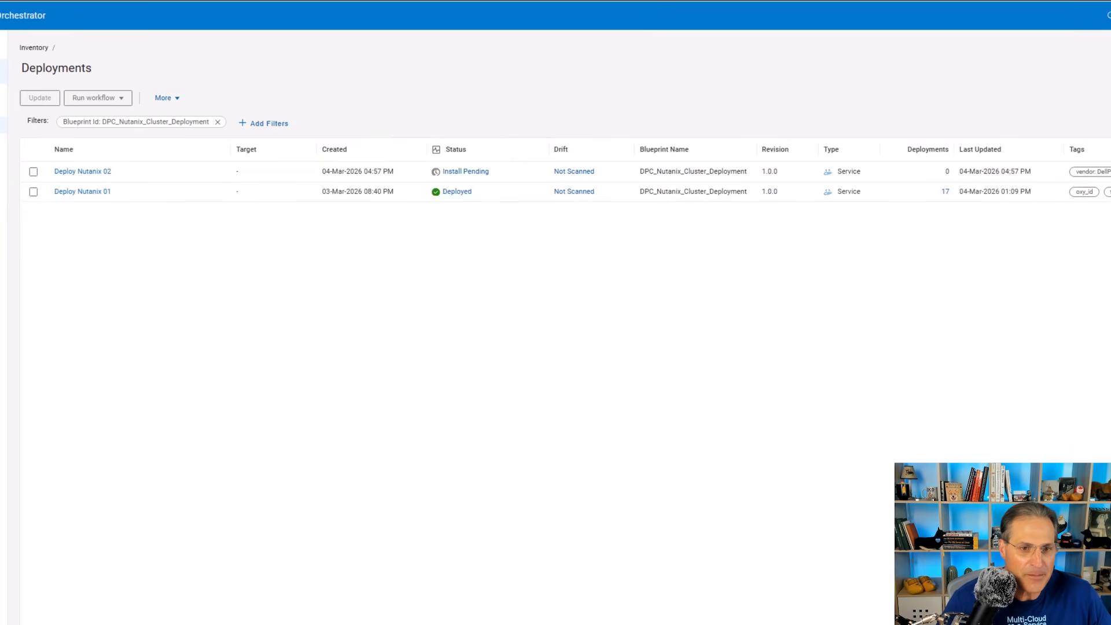
- Follow the Deploy Nutanix 02 install through its execution graph and logs, and show the running deployment's details in Nutanix Foundation
click(457, 171)
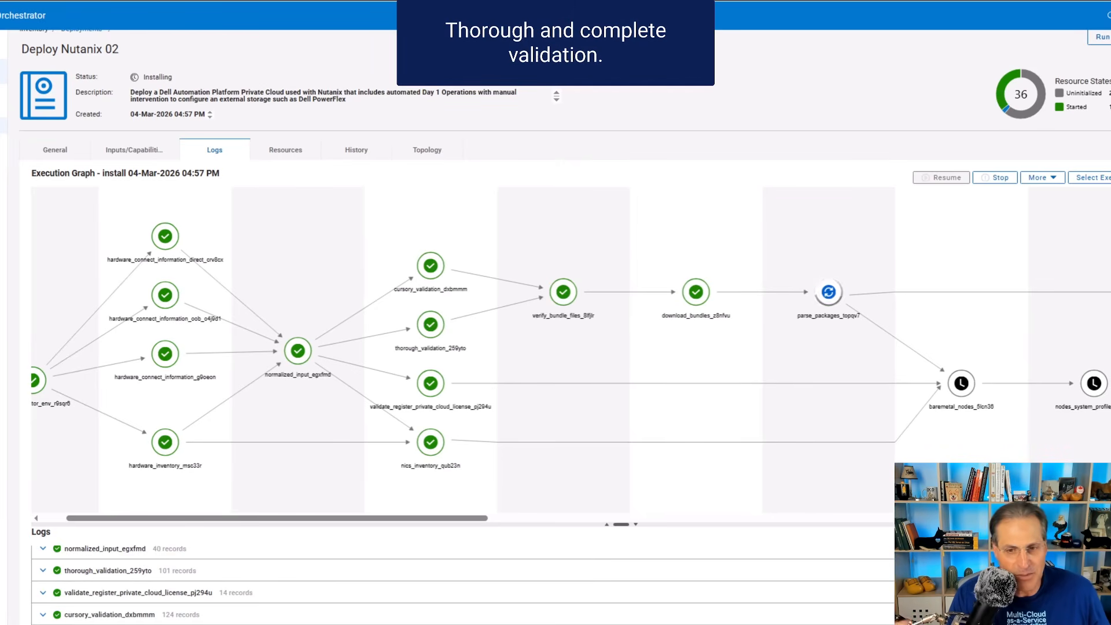
drag(276, 518, 600, 517)
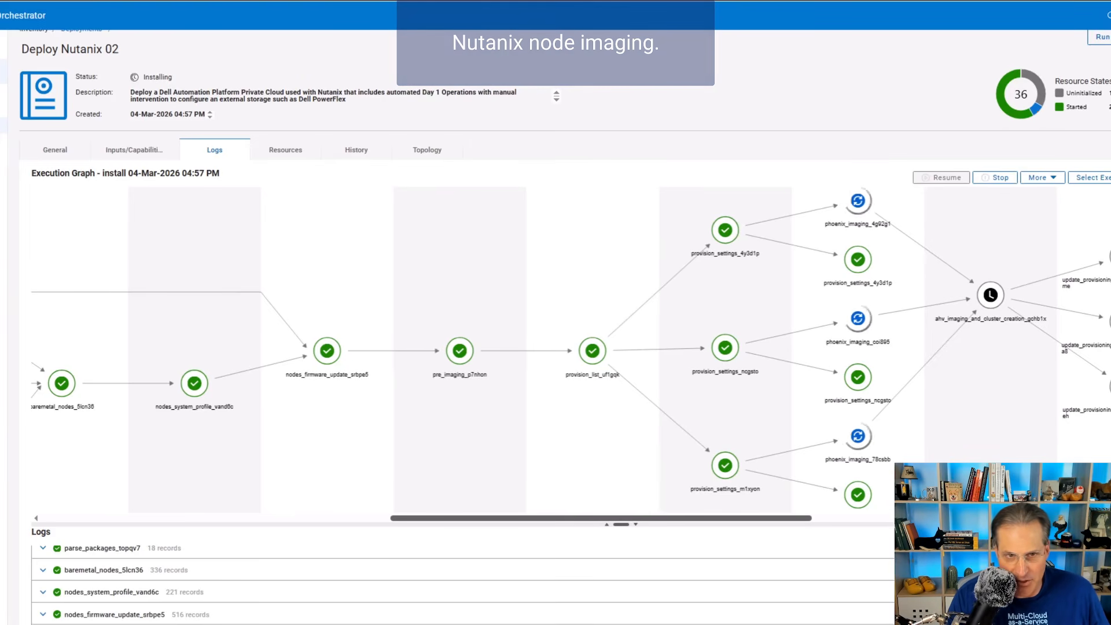
scroll(555, 350, right, 10)
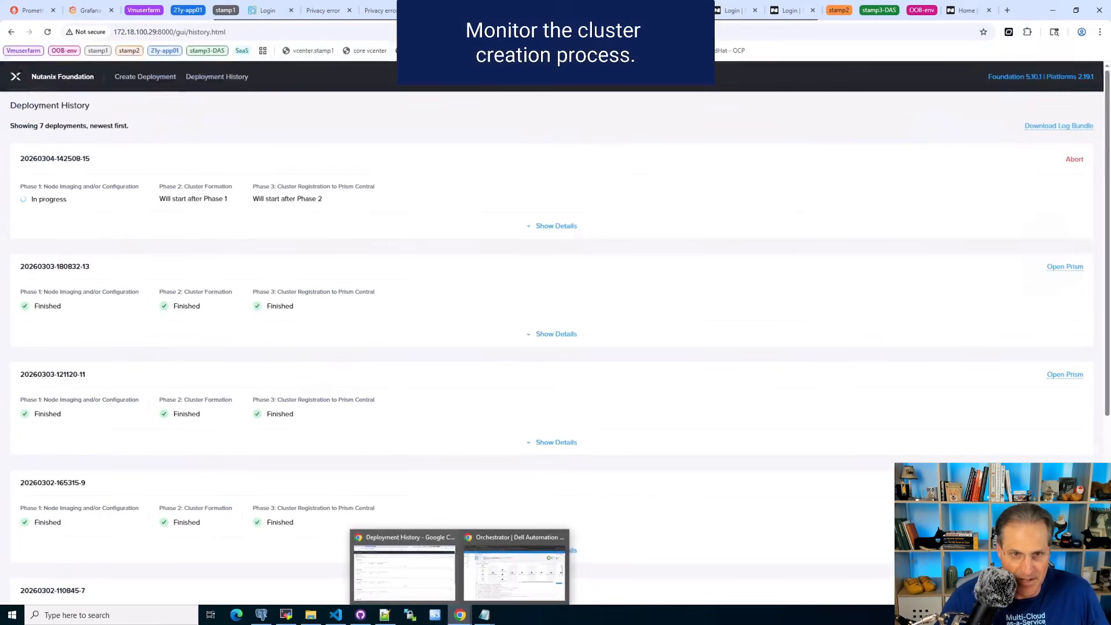
click(406, 572)
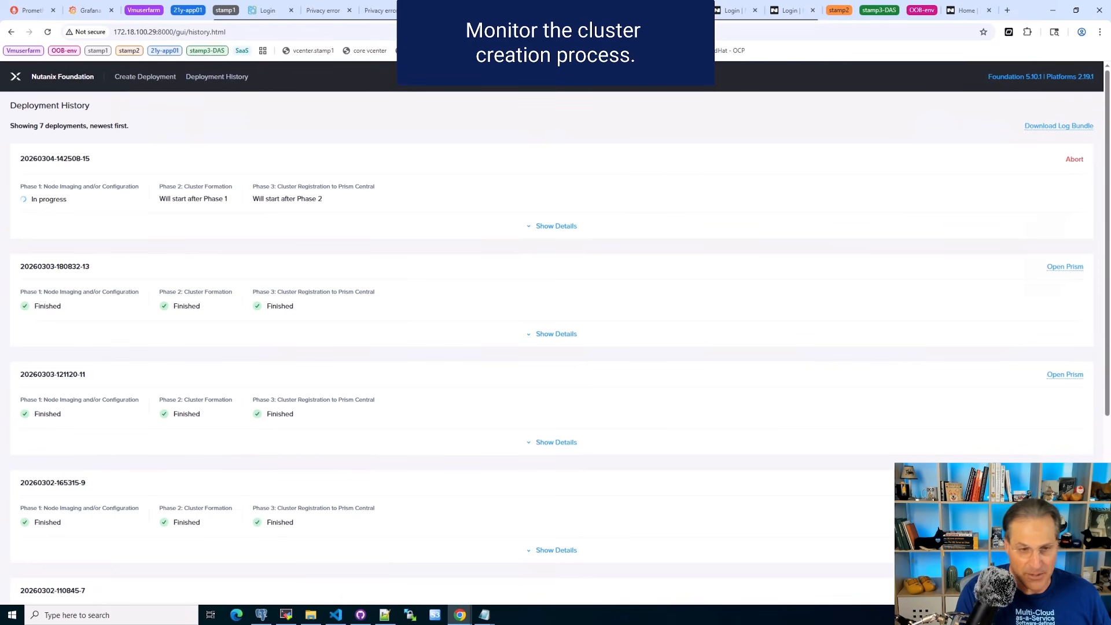
click(556, 226)
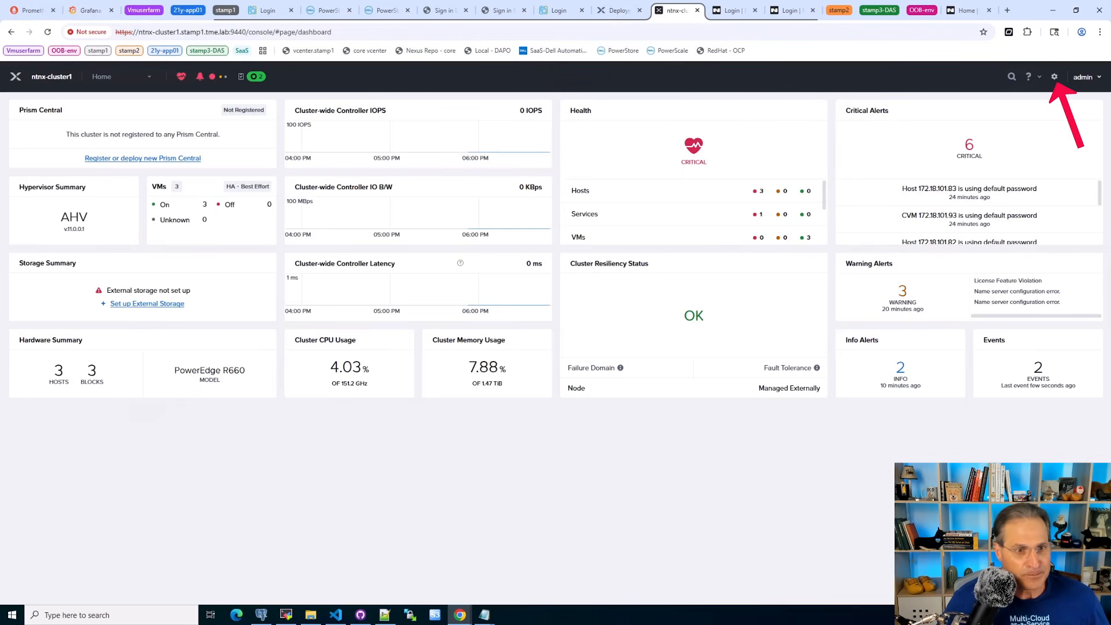
- Define a new virtual switch vs1 in the cluster's network configuration with the description Storage switch and an MTU of 9000 bytes
click(1054, 76)
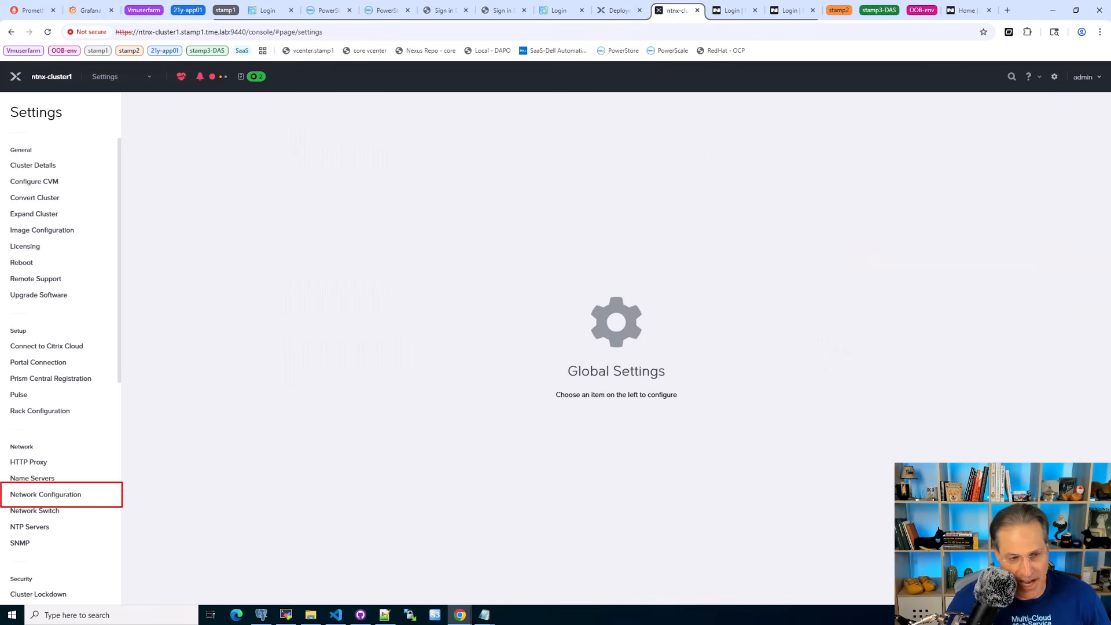
click(58, 495)
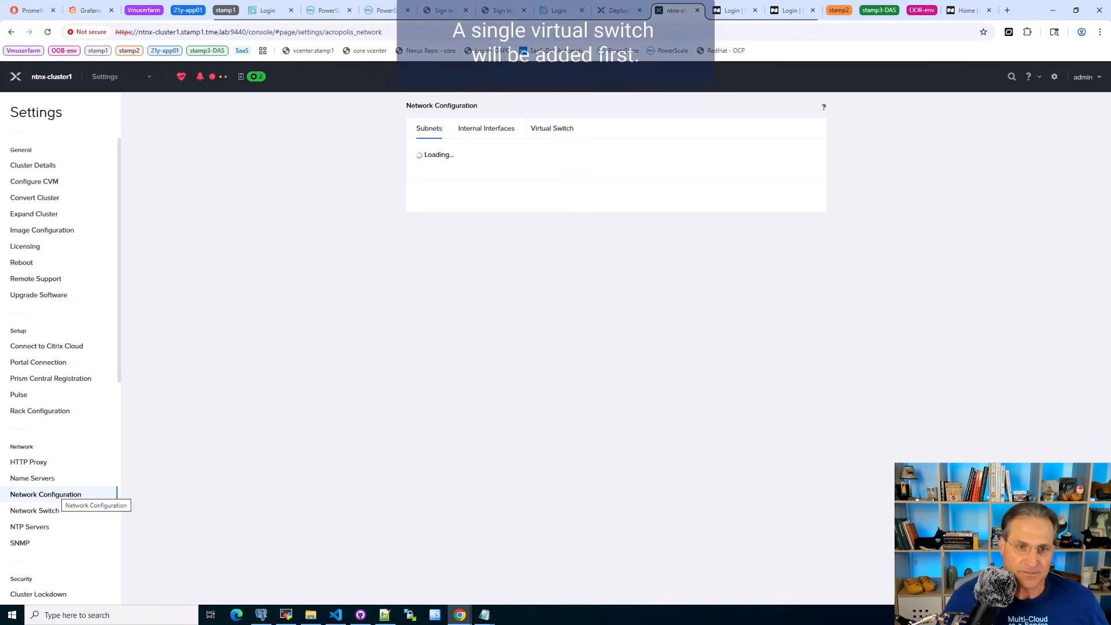
click(552, 128)
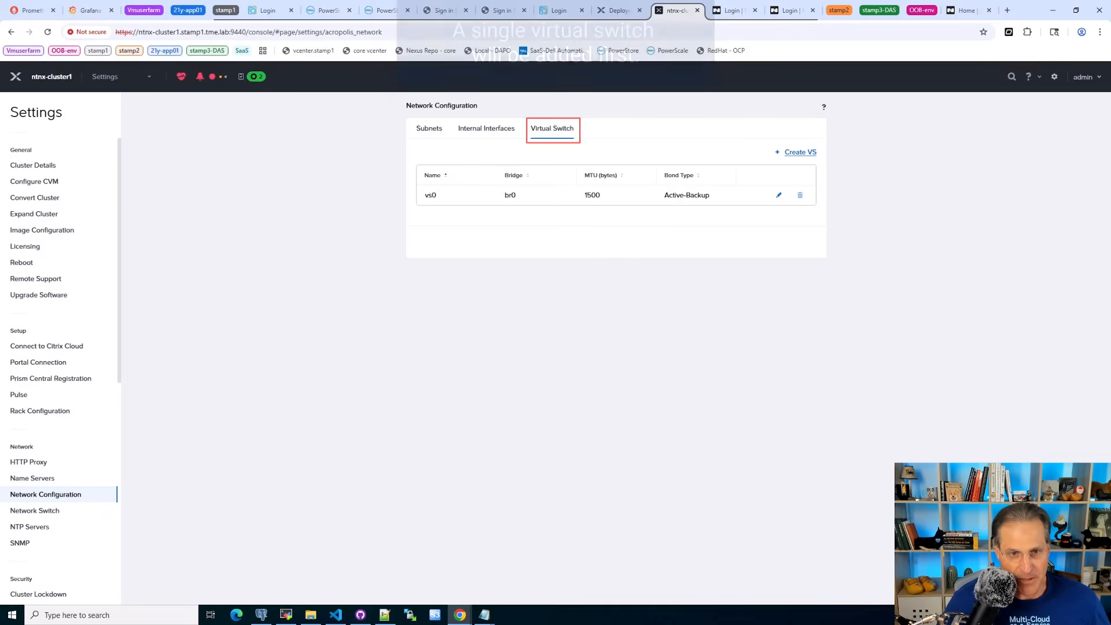
click(800, 152)
click(435, 152)
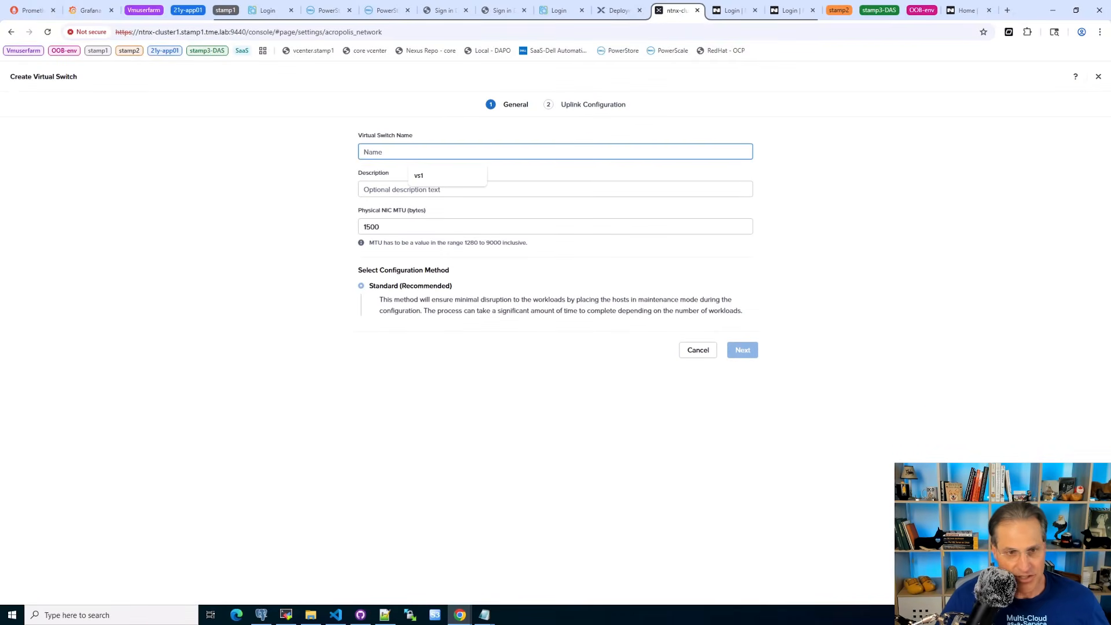
click(435, 175)
click(436, 189)
click(435, 213)
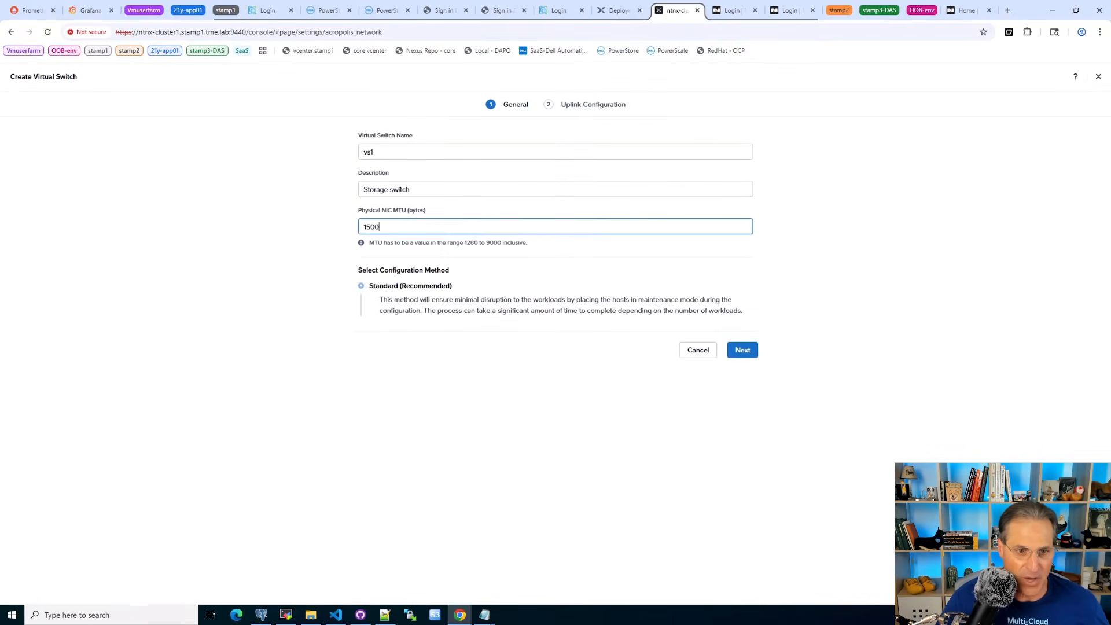
double_click(372, 227)
text(9000)
click(742, 350)
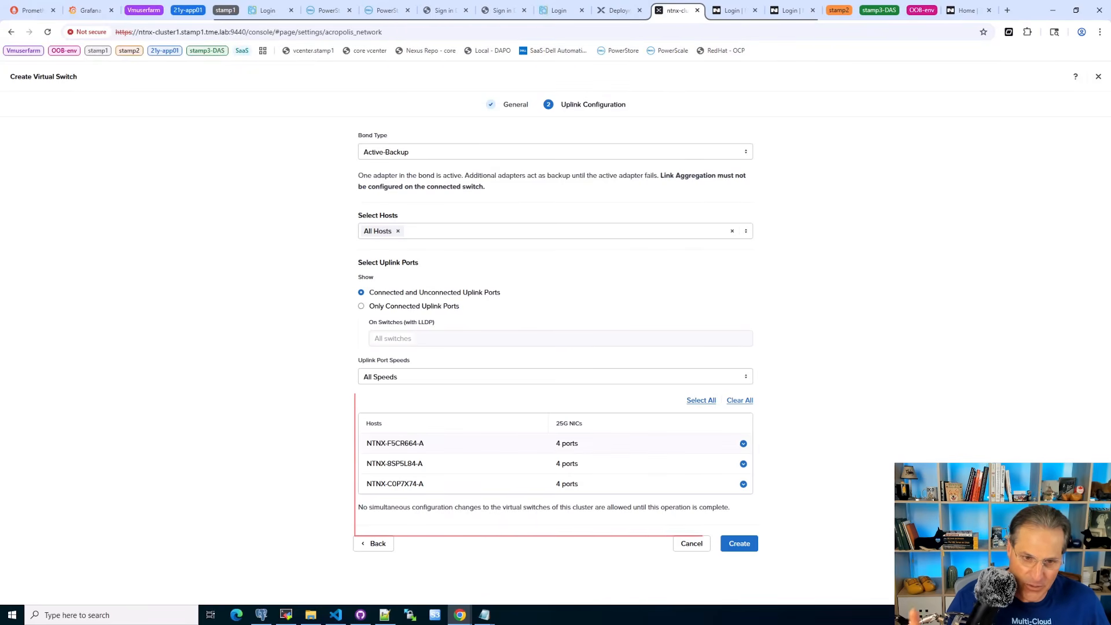
- Check the uplink ports chosen on each of the three hosts and create the virtual switch with an Active-Backup bond
click(743, 443)
click(740, 444)
click(742, 464)
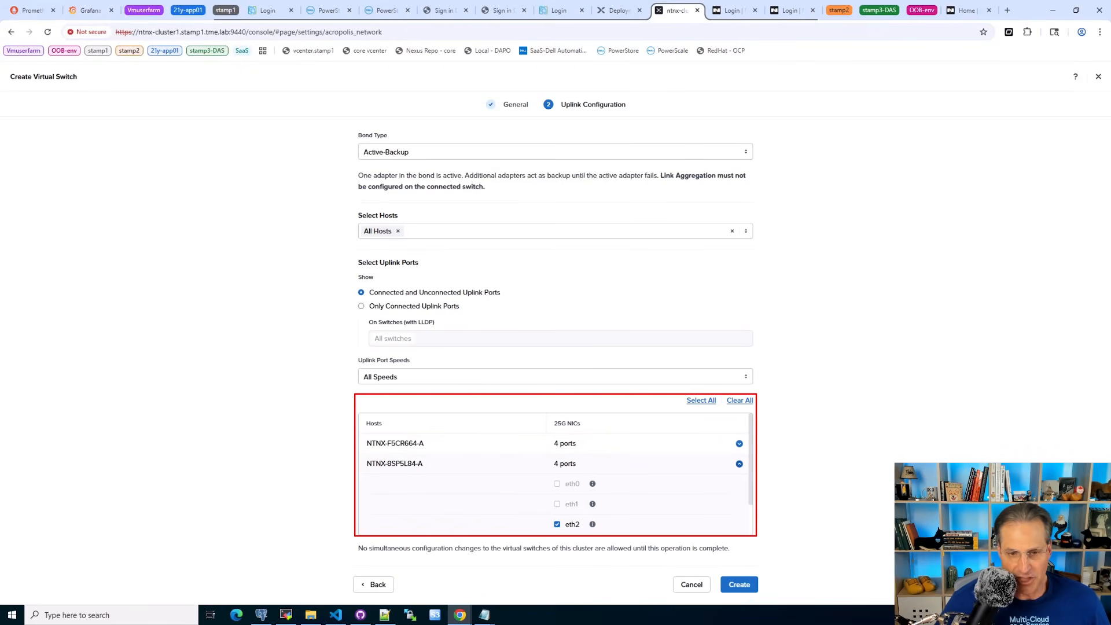
click(740, 464)
click(743, 484)
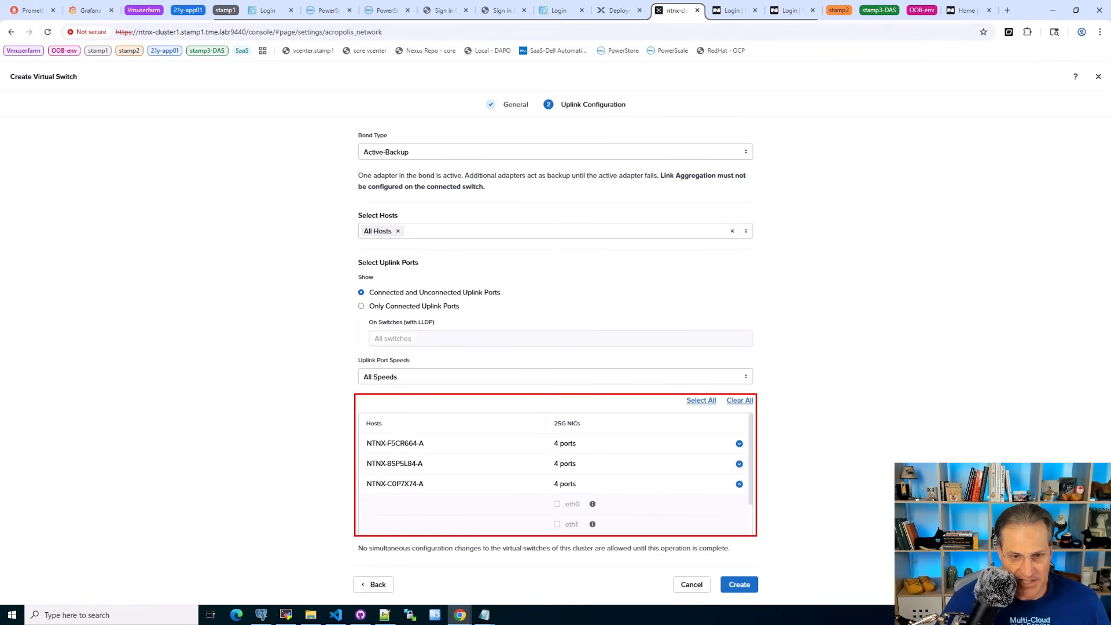
click(739, 585)
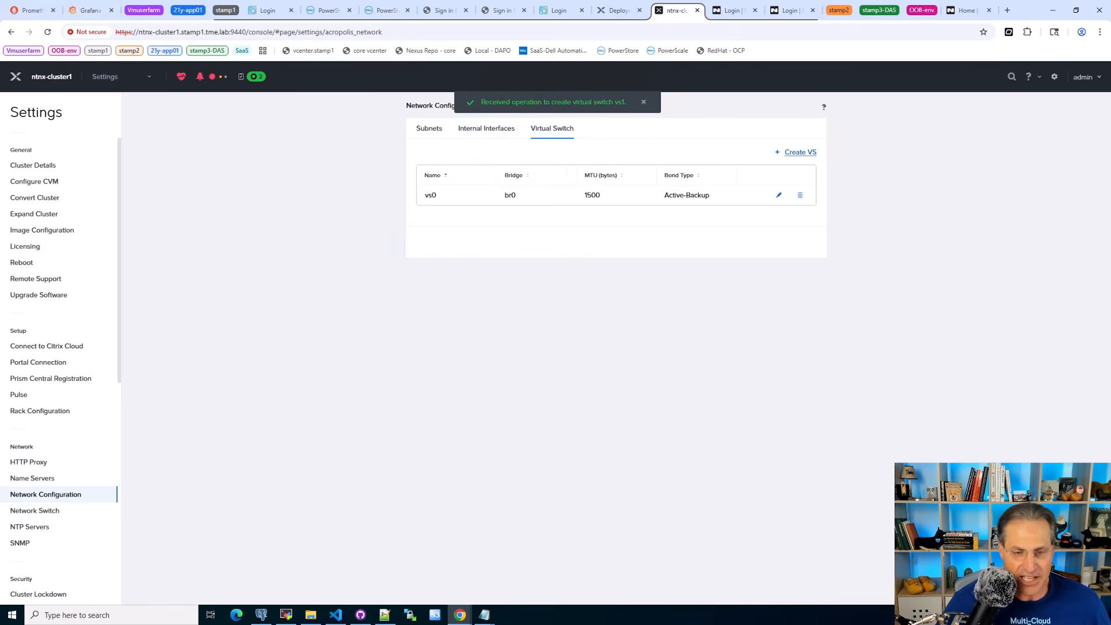
- Define a new internal interface named VLAN_951 with VLAN ID 951 on the storage virtual switch
click(486, 129)
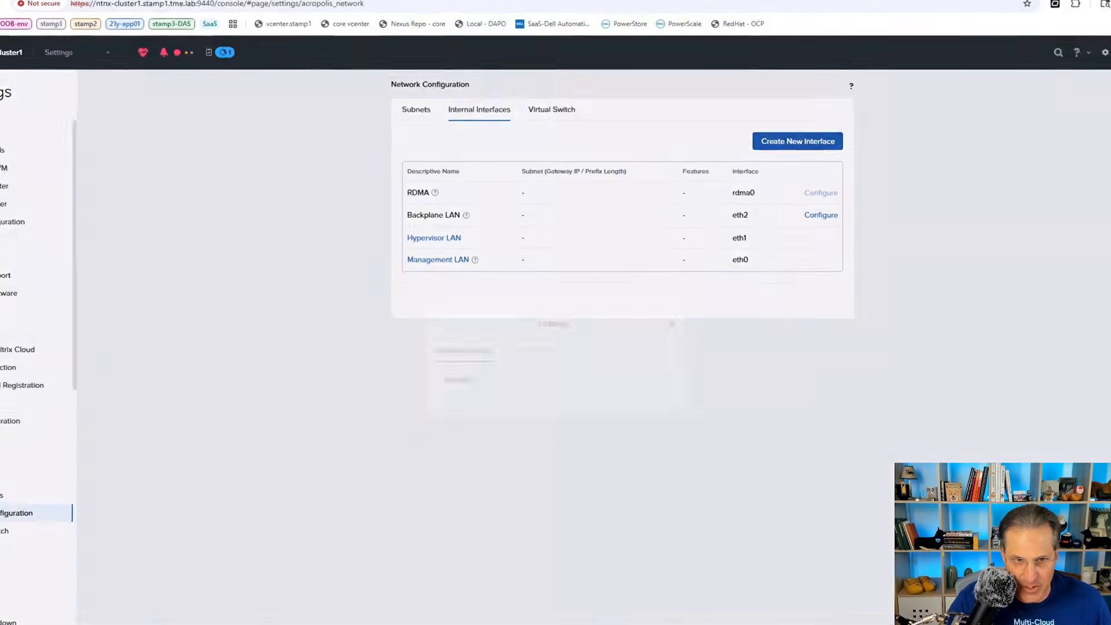
click(775, 157)
click(556, 244)
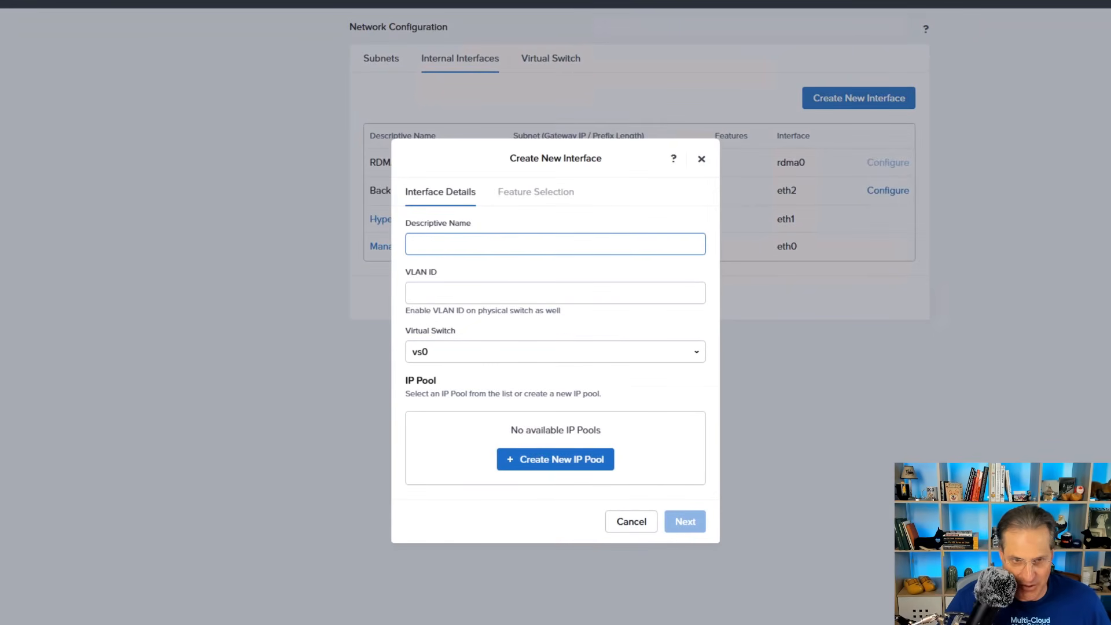
text(VLAN_951)
key(Tab)
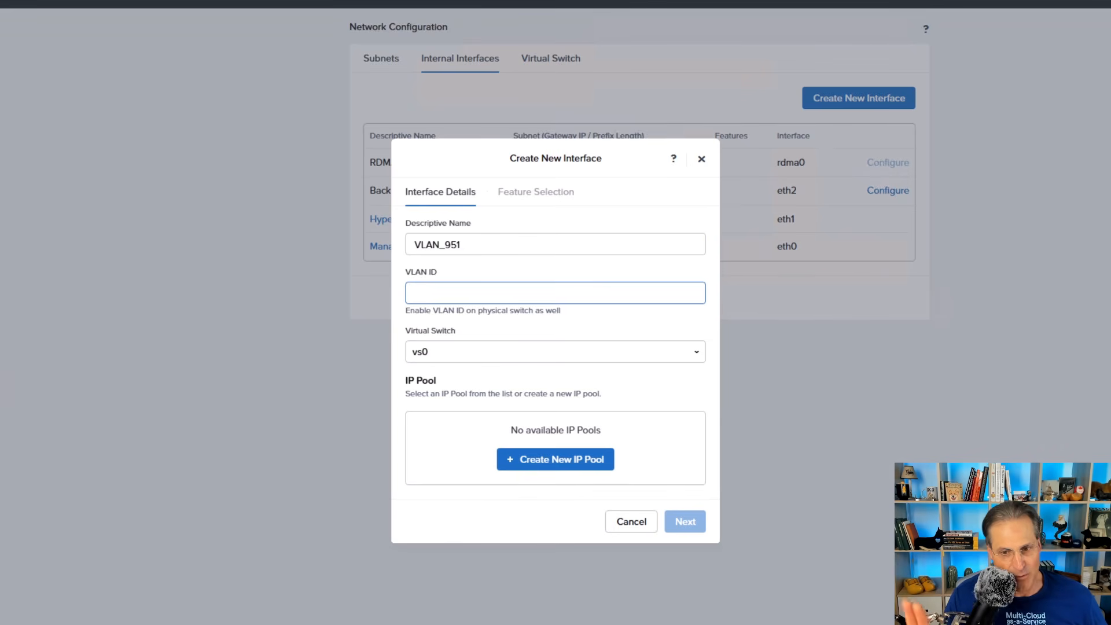
text(951)
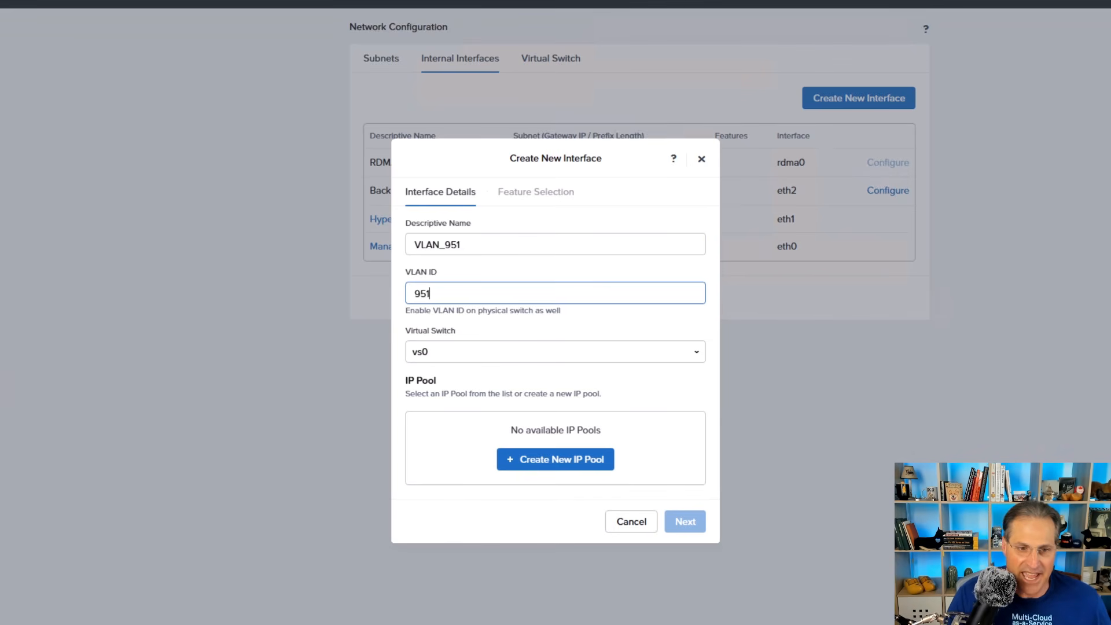
click(556, 352)
click(555, 389)
- Define a new IP pool for the VLAN_951 interface named Pool_VLAN_951 with the netmask 255.255.255.0
click(555, 459)
click(555, 265)
text(Pool_VLAN_951)
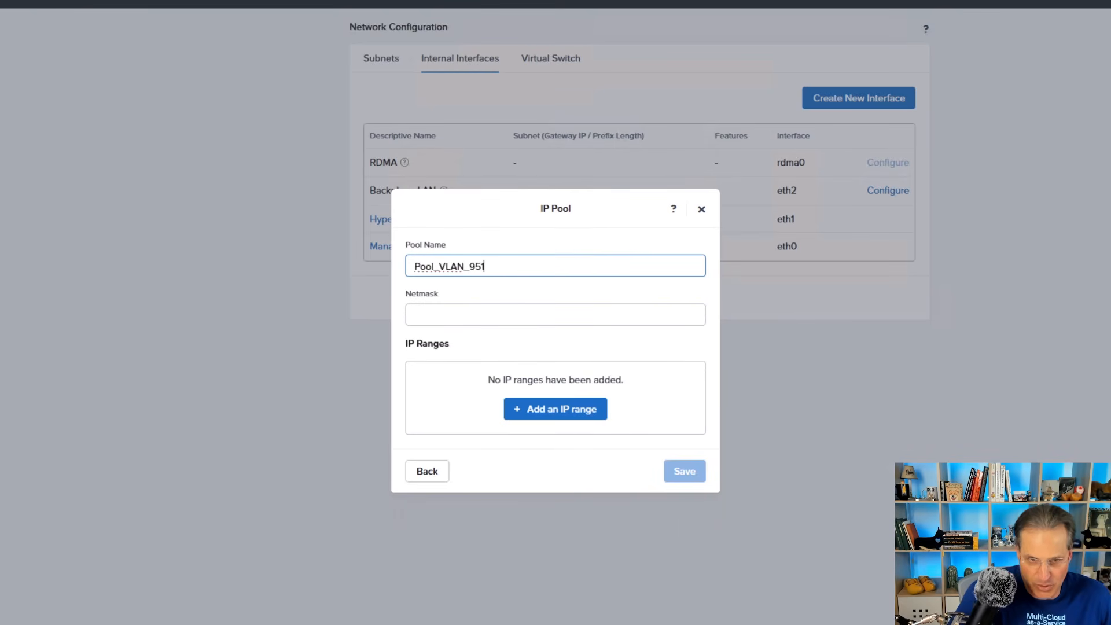
key(Tab)
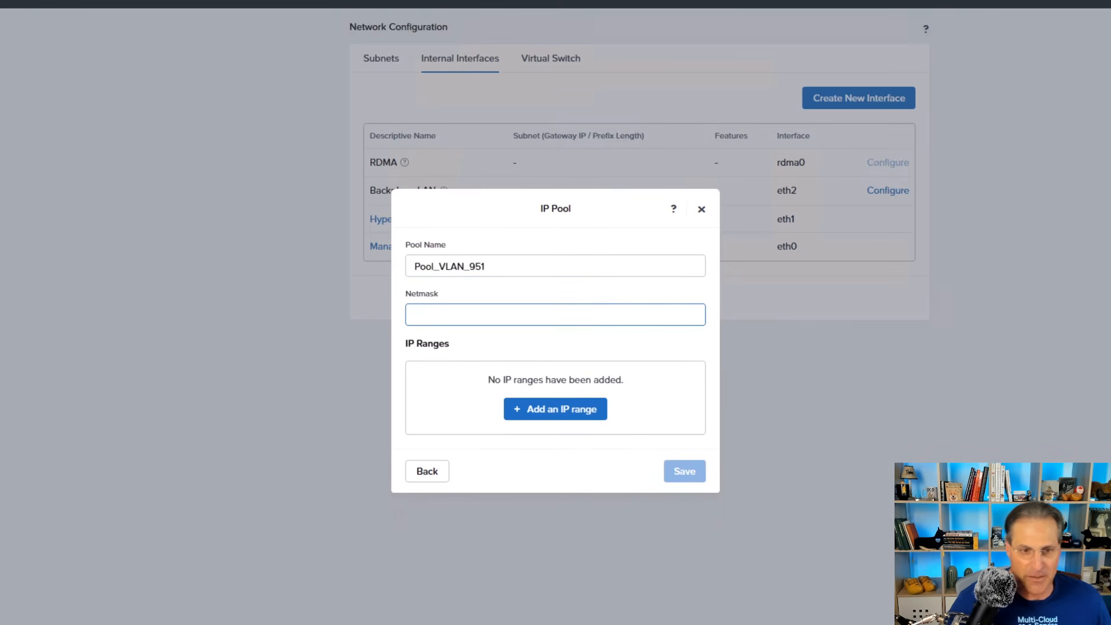
text(255.255.255.0)
- Add the IP range 192.168.151.40 to 192.168.151.49 to Pool_VLAN_951, save the pool and assign it to the interface
click(556, 409)
click(555, 320)
text(192.168.151.40)
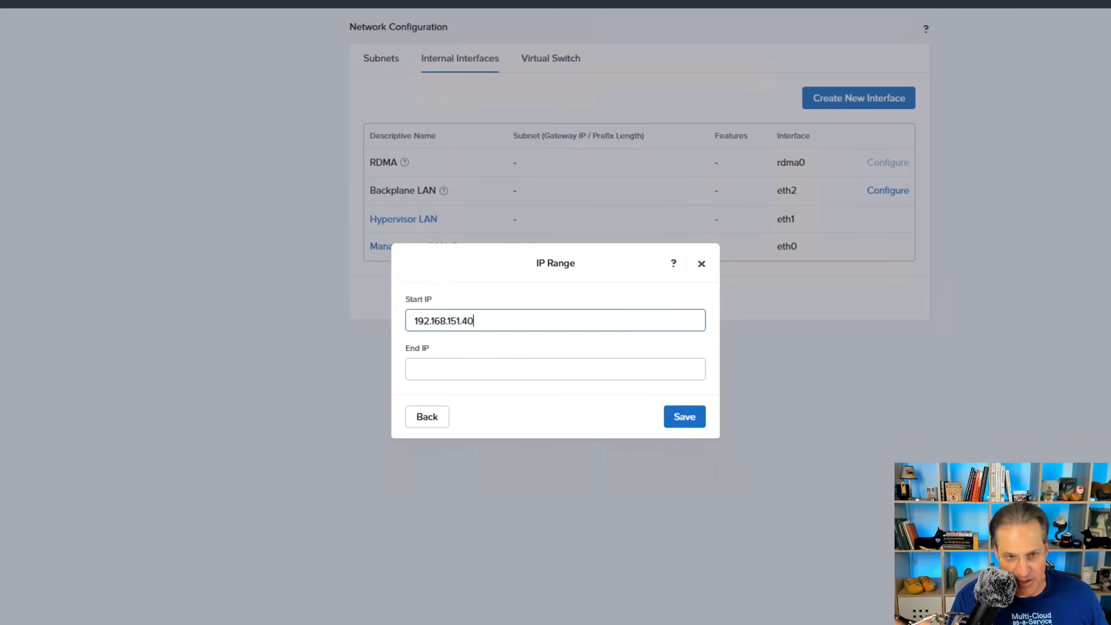
key(ctrl+a)
key(ctrl+c)
key(Tab)
key(ctrl+v)
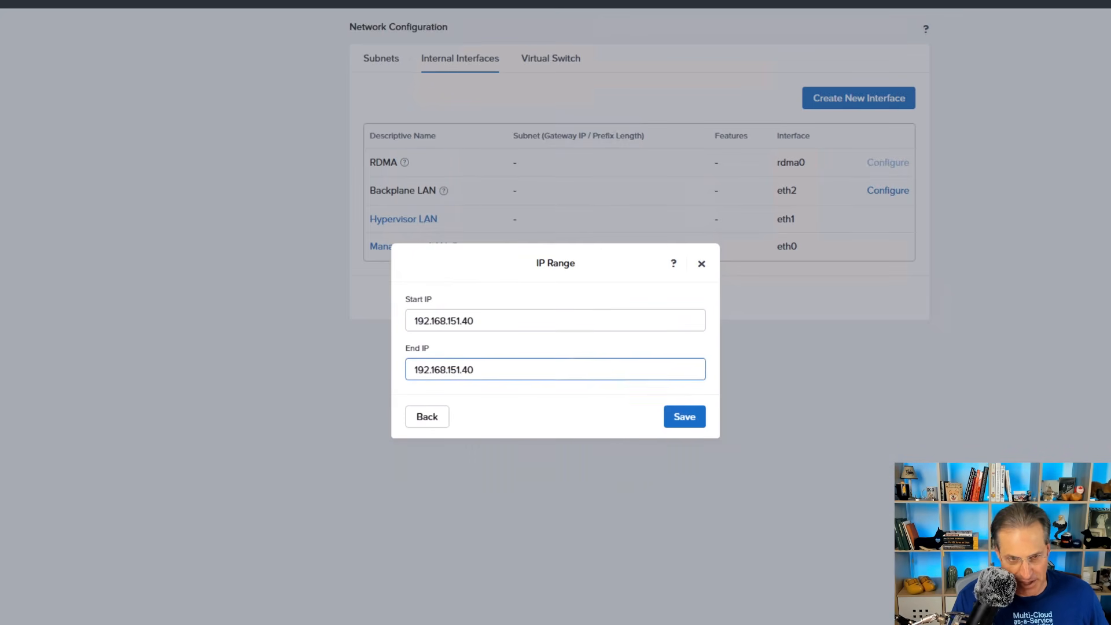
key(BackSpace)
text(9)
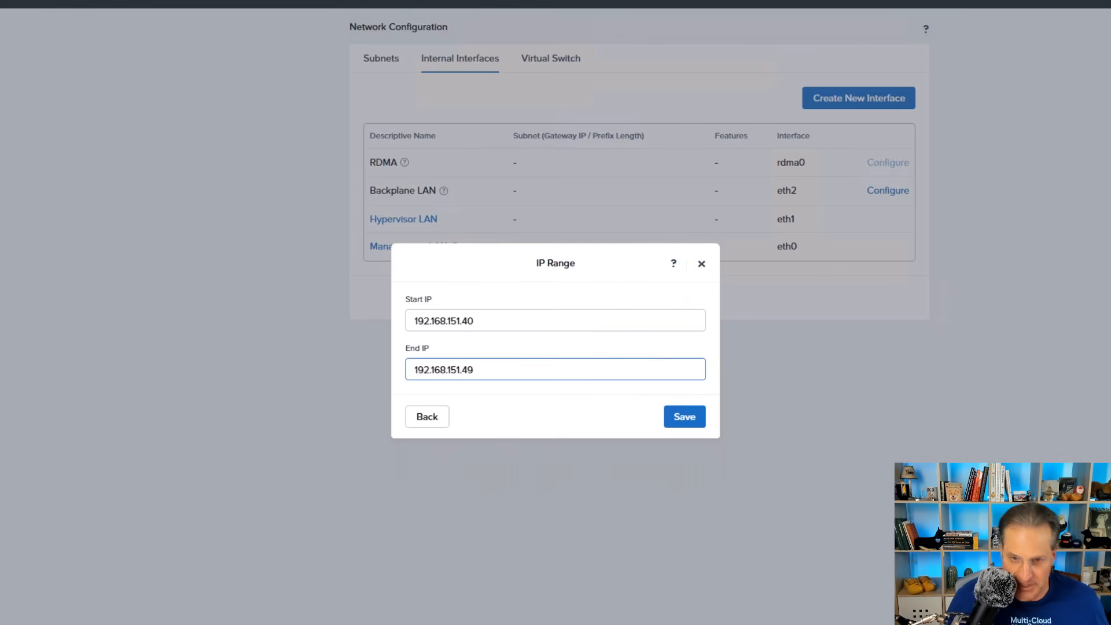
key(Tab)
key(Tab)
key(Return)
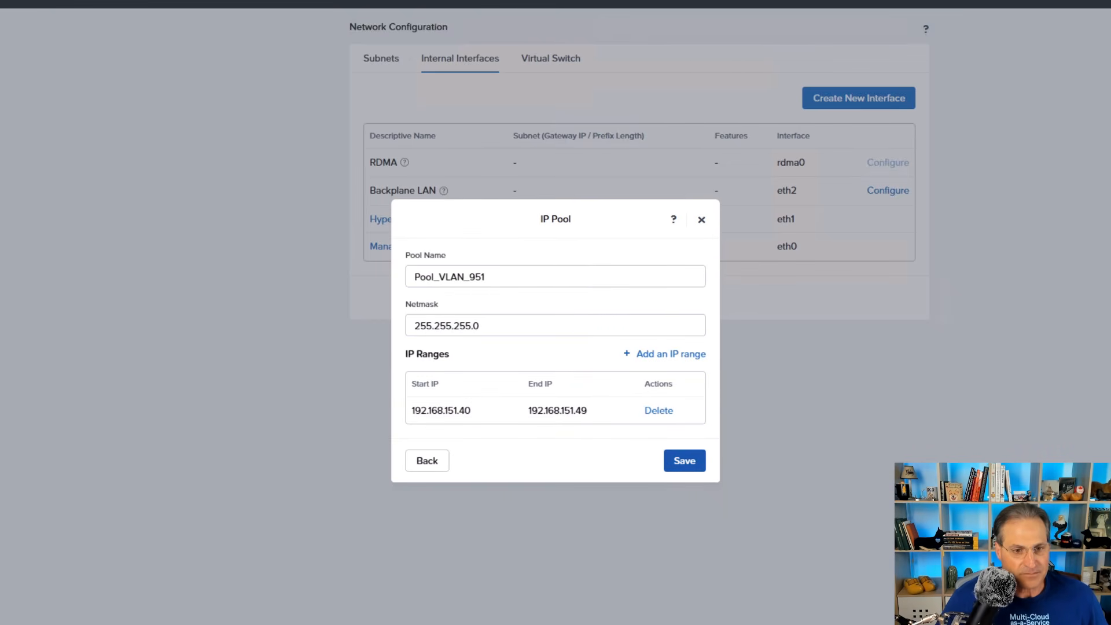
click(684, 461)
click(415, 463)
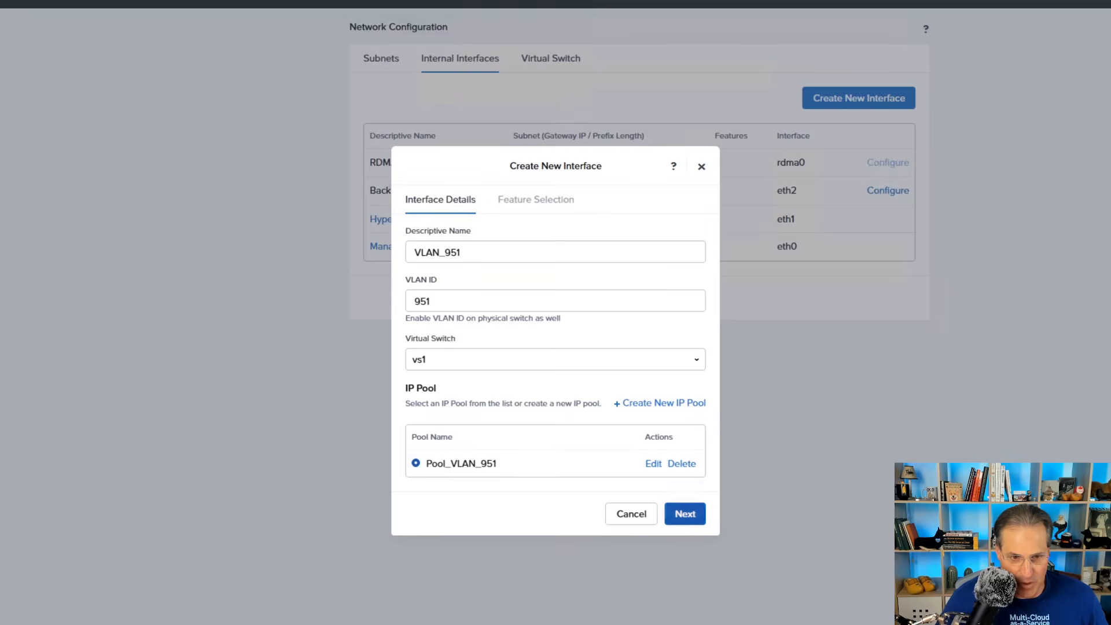
- Turn on the External Storage feature for VLAN_951 with an MTU of 9000, enable the interface and check its task progress
click(685, 514)
click(499, 403)
double_click(425, 363)
text(9000)
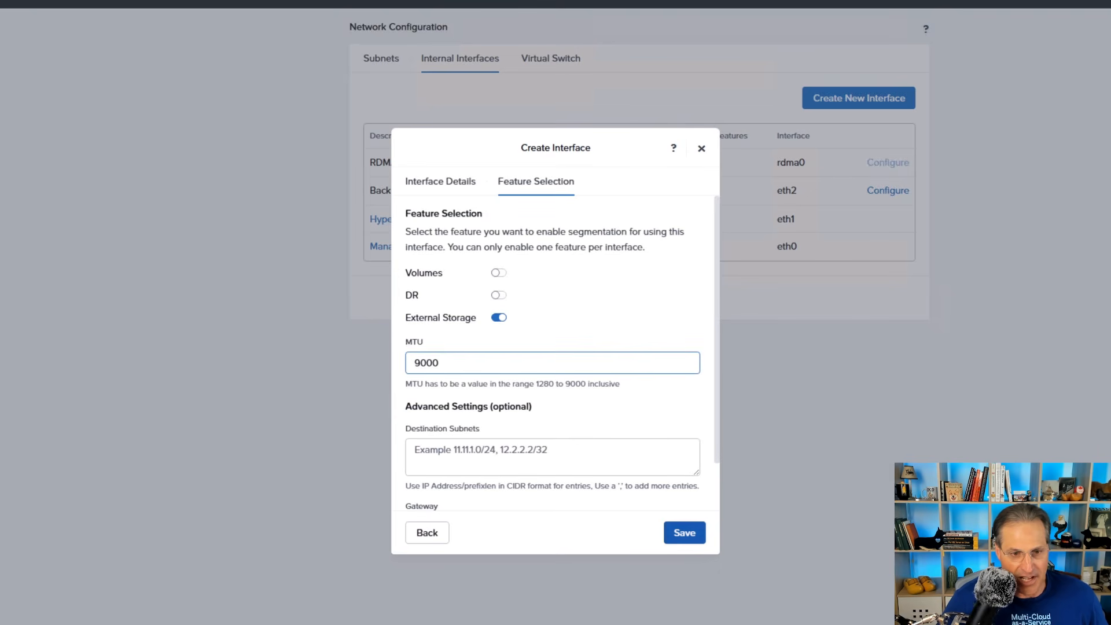
scroll(555, 371, down, 1)
scroll(556, 370, down, 1)
click(685, 533)
click(590, 218)
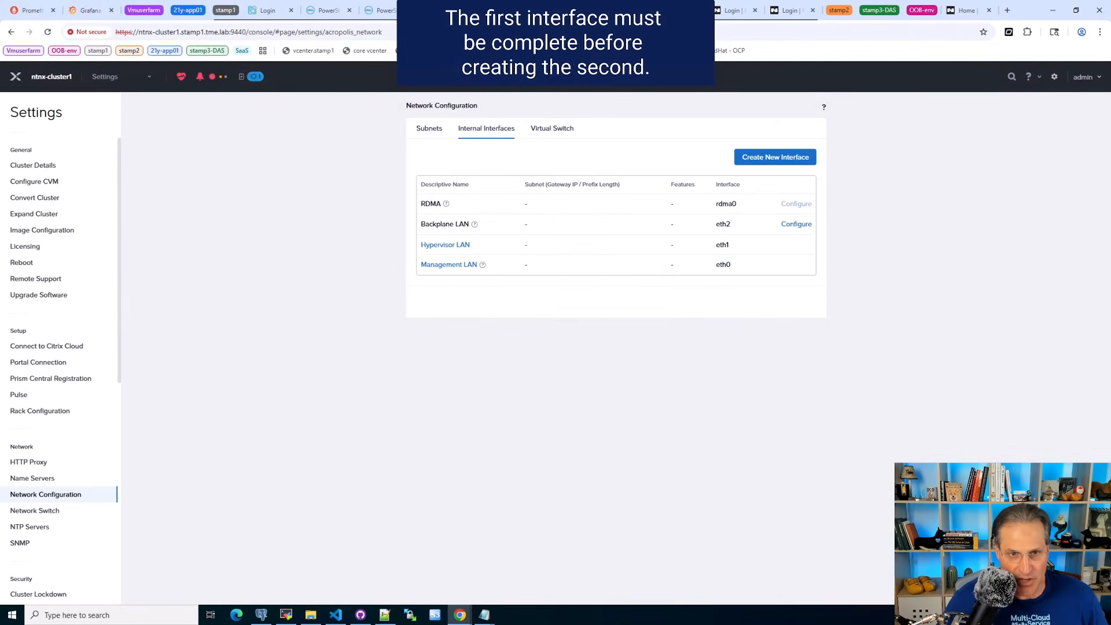
click(255, 76)
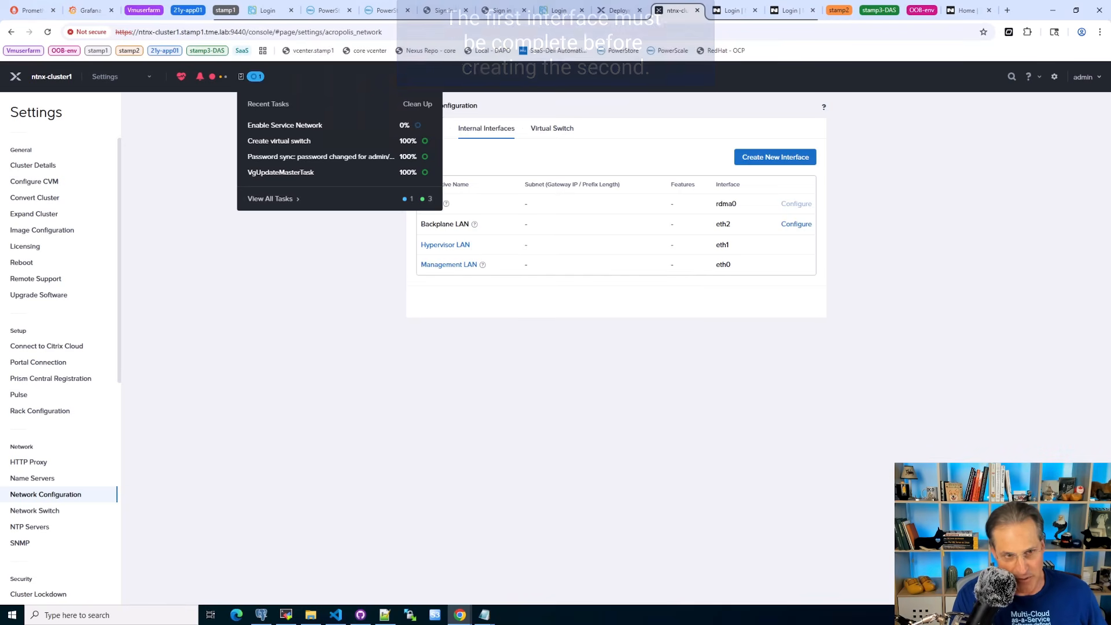
click(270, 198)
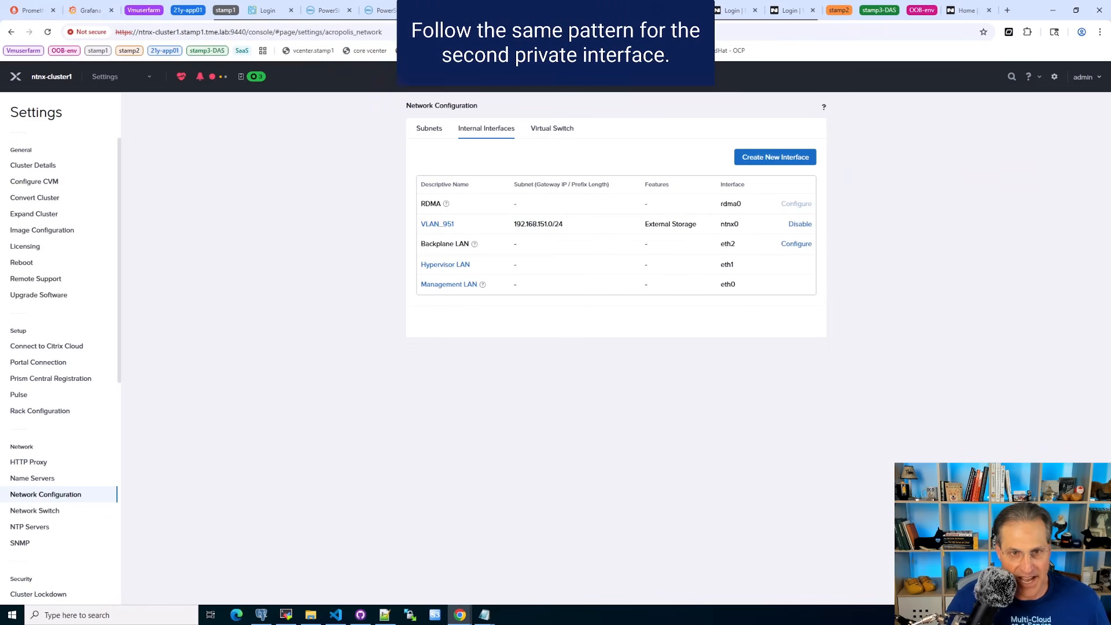
- Define a second internal interface named VLAN_952 with VLAN ID 952 on virtual switch vs1
click(776, 157)
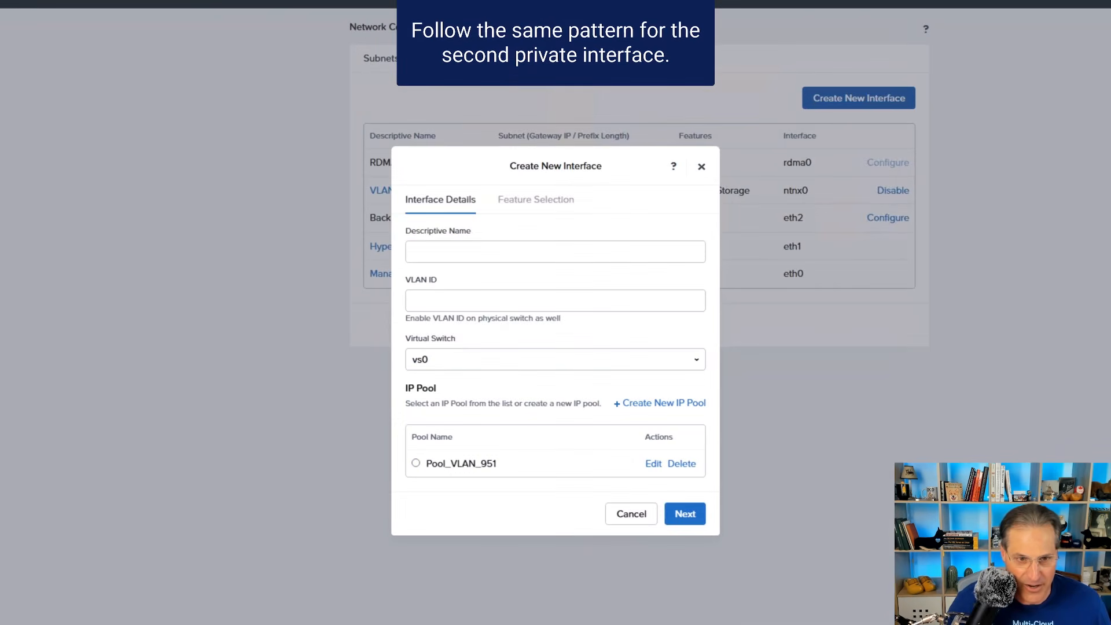
click(555, 268)
text(VLAN_952)
key(Tab)
text(952)
key(Tab)
key(space)
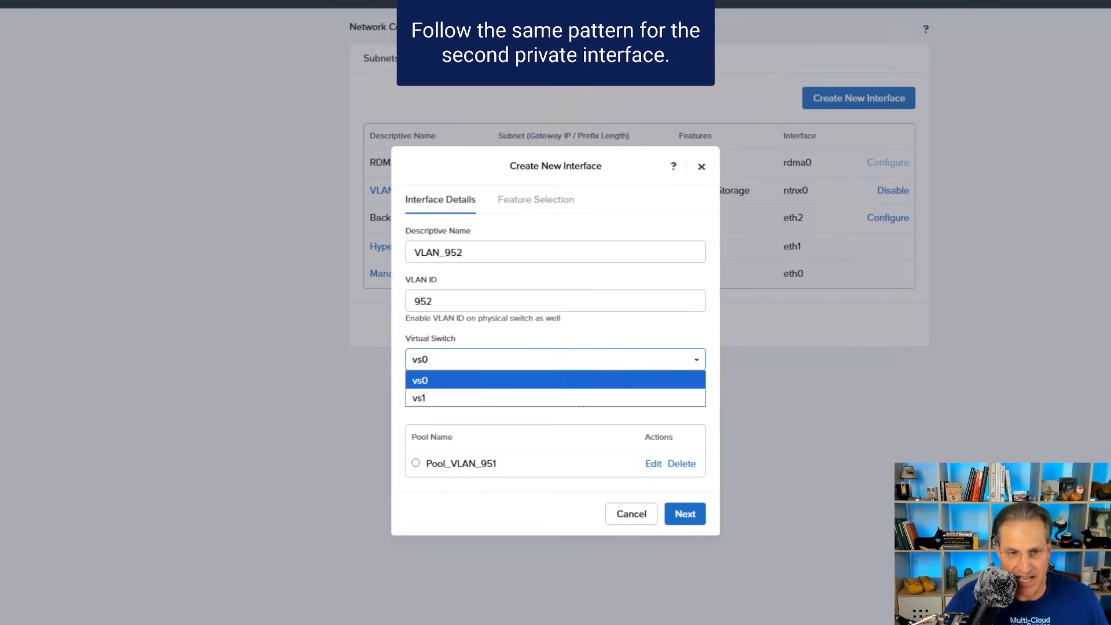
key(Down)
key(Return)
- Define a new IP pool for the VLAN_952 interface named Pool_VLAN_952 with the netmask 255.255.255.0
click(660, 403)
click(555, 266)
text(P)
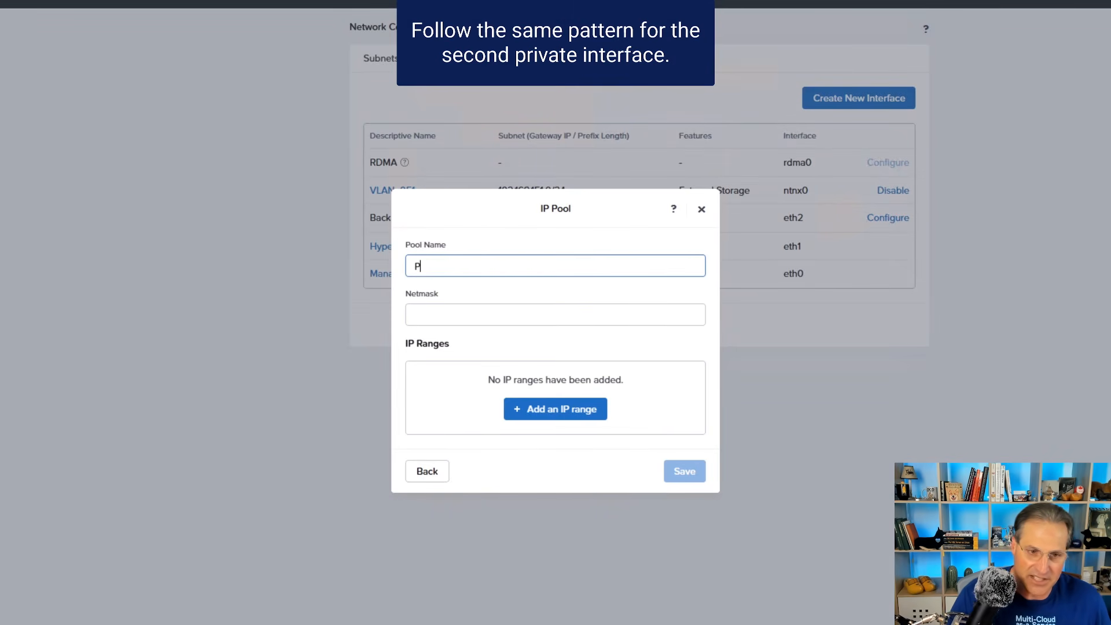
text(ool_VLAN_952)
key(Tab)
text(255.255.255)
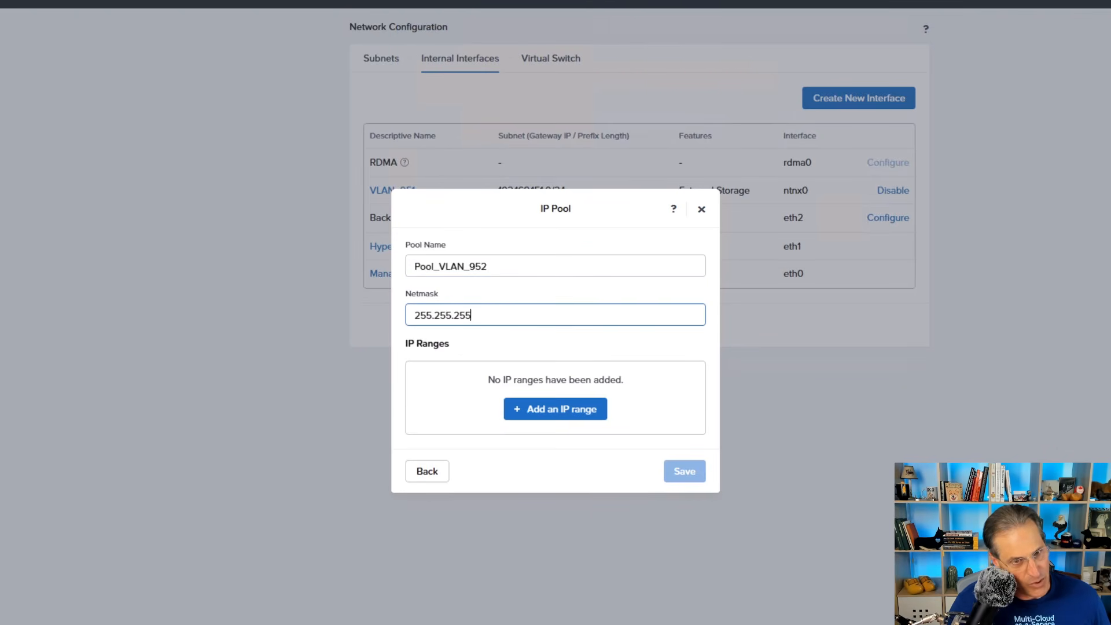
text(.0)
- Add the IP range 192.168.152.40 to 192.168.152.49 to Pool_VLAN_952, save the pool and assign it to the interface
key(Tab)
key(Return)
text(192.168.152.40)
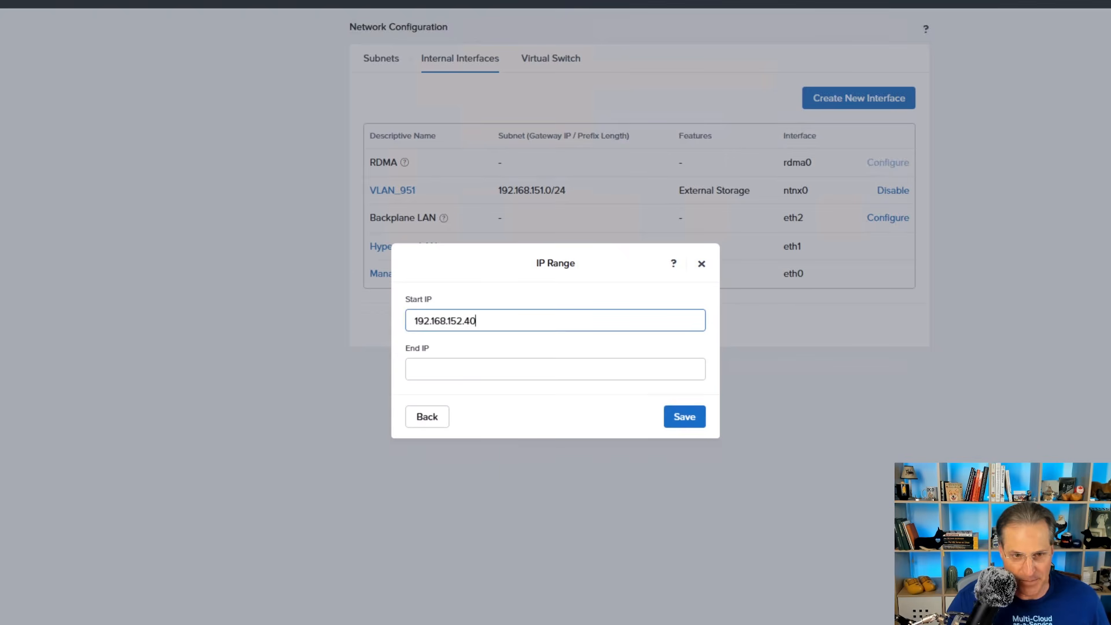
key(Tab)
key(BackSpace)
text(92.168.152.49)
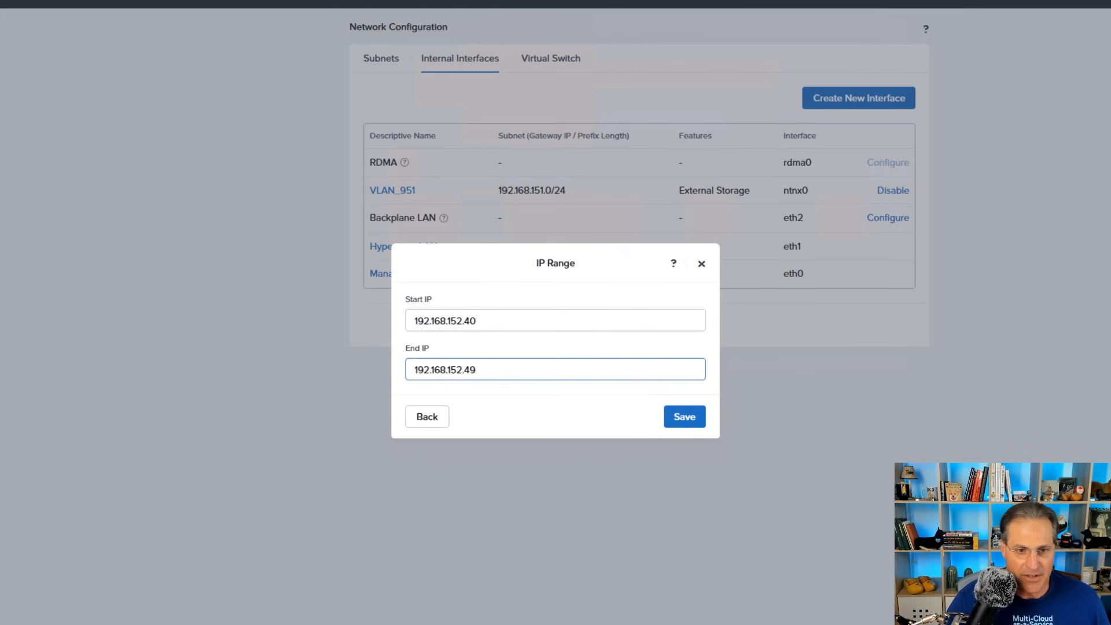
key(Tab)
key(Tab)
key(Return)
key(Return)
click(416, 487)
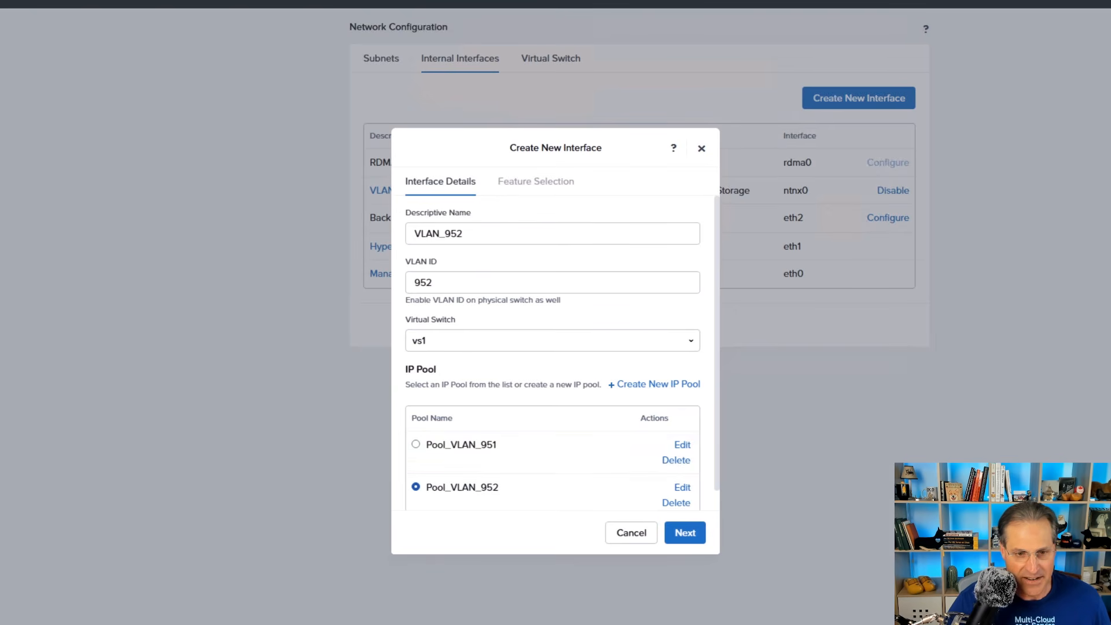
- Turn on the External Storage feature for VLAN_952 with an MTU of 9000, enable the interface and check its task progress
click(685, 533)
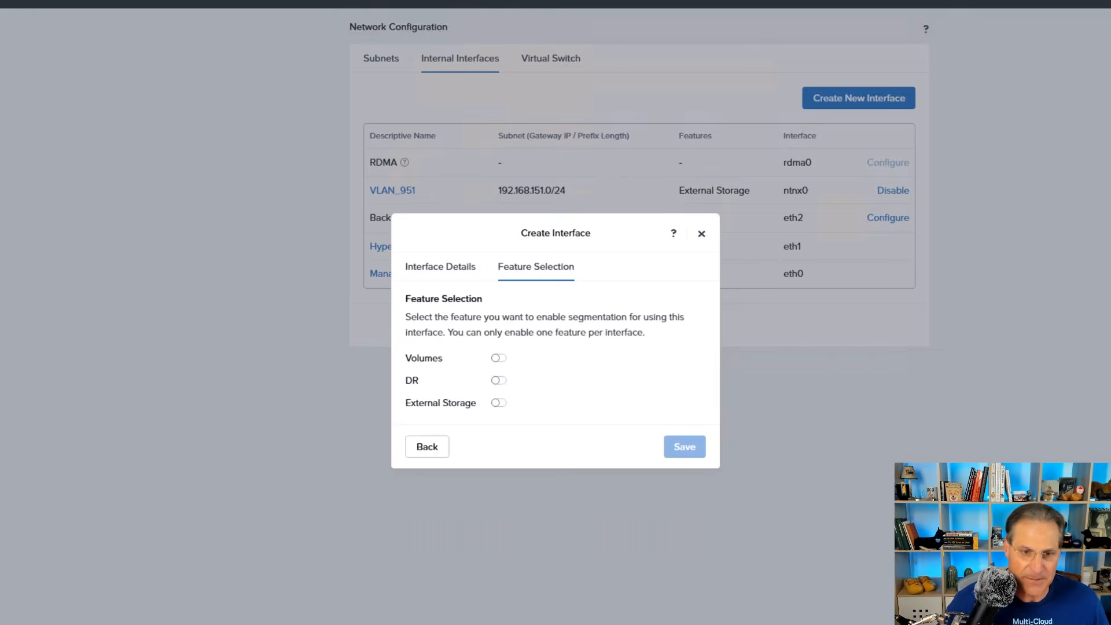
click(498, 402)
double_click(425, 363)
text(9000)
scroll(553, 376, down, 2)
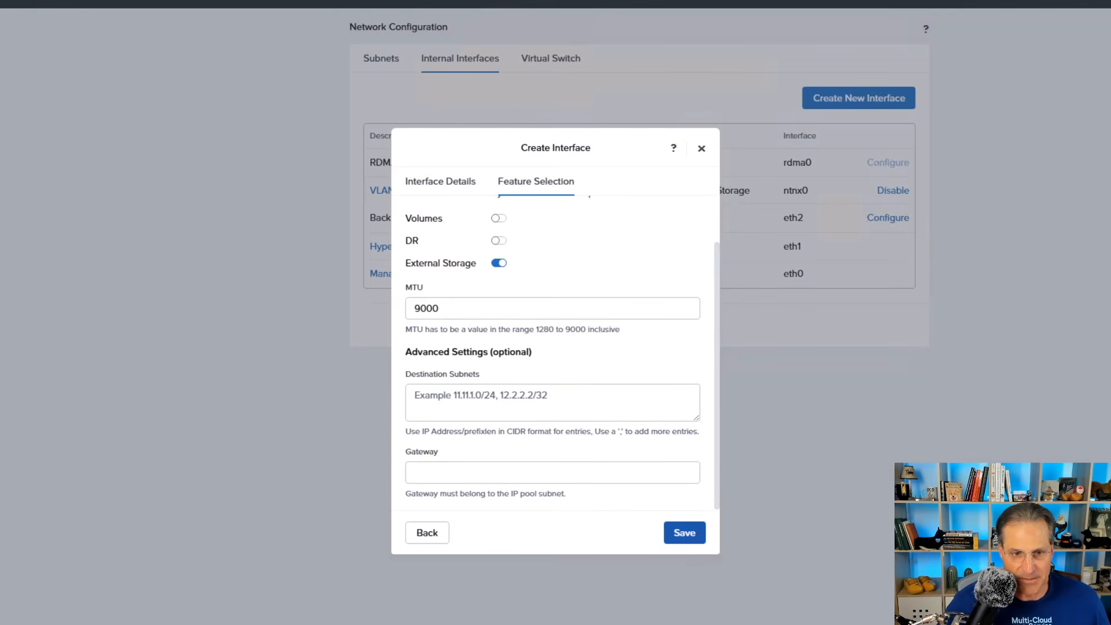
click(685, 532)
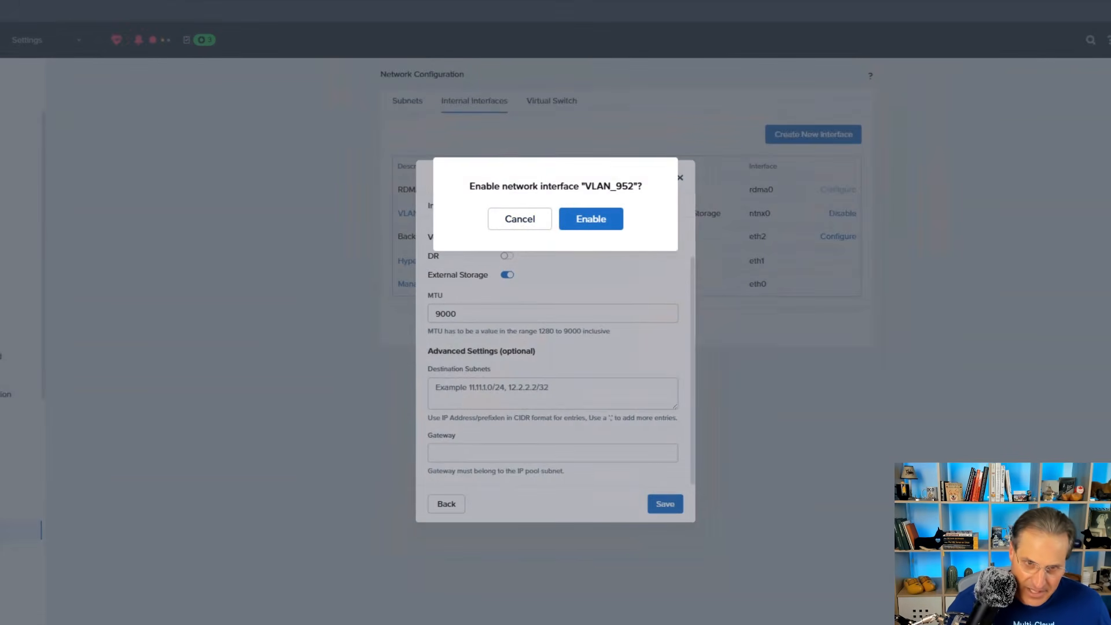
click(591, 219)
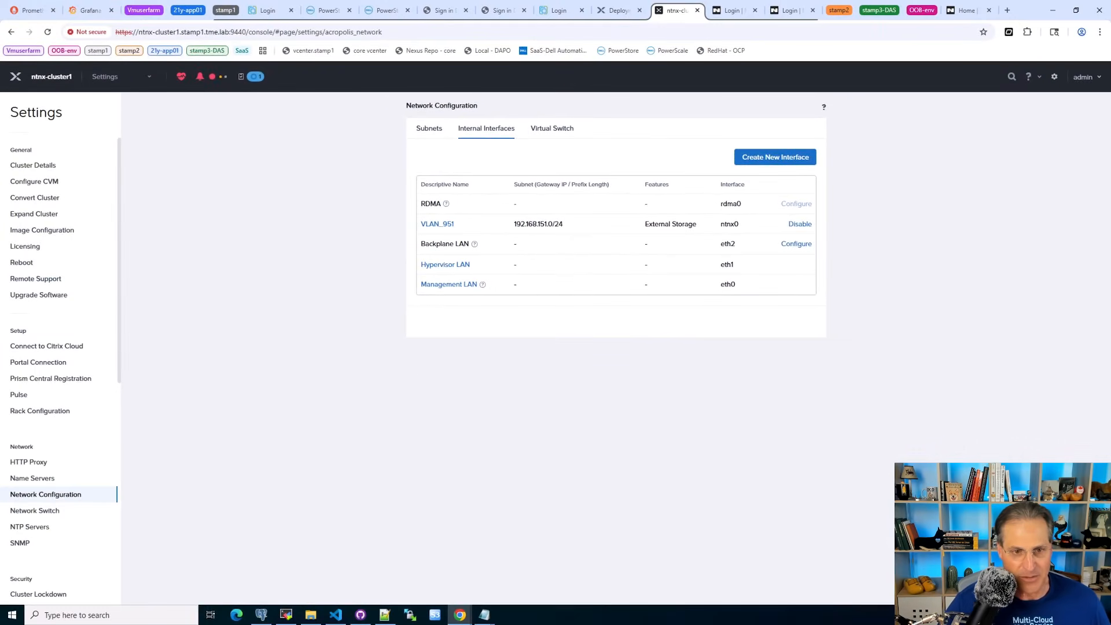
click(254, 77)
click(270, 198)
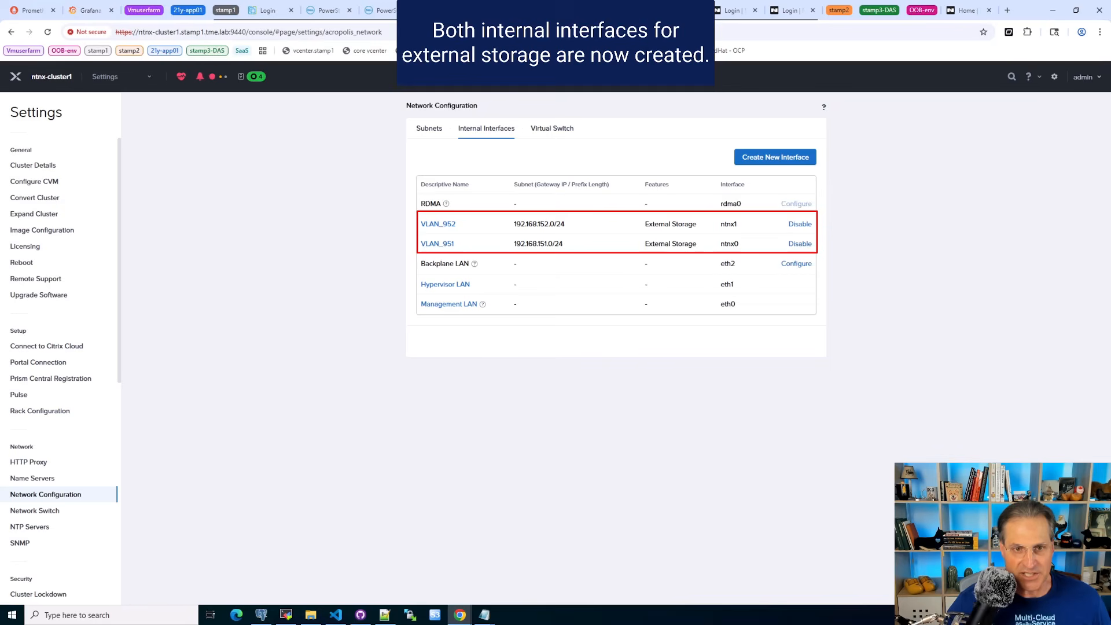
- Start attaching external storage from the cluster's home dashboard and choose Dell PowerFlex as the storage vendor
click(120, 77)
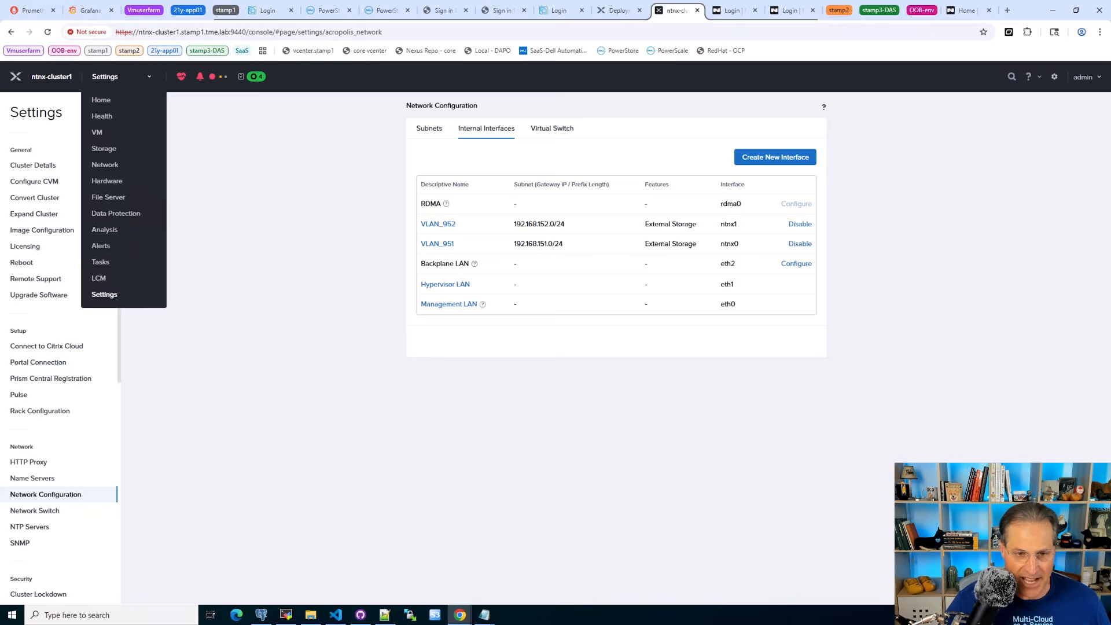
click(101, 100)
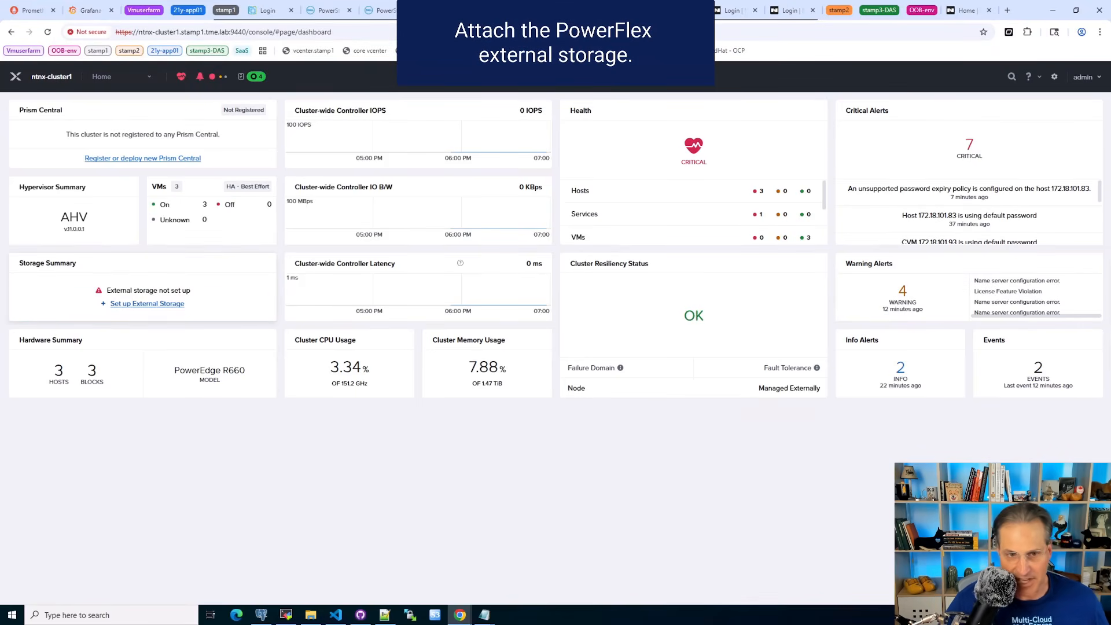
click(147, 304)
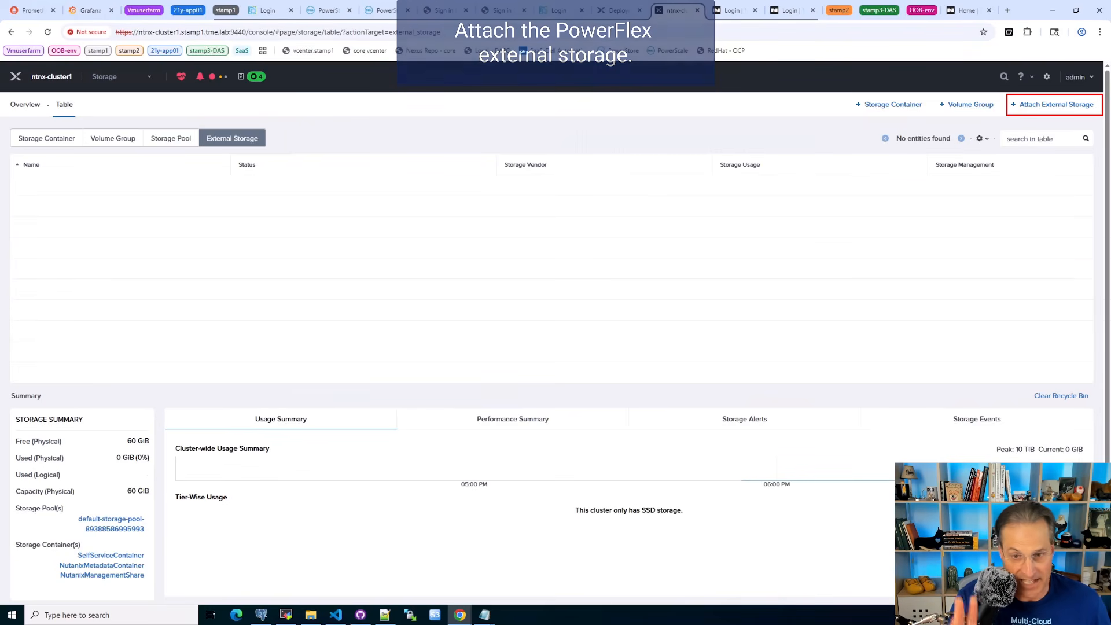
click(1053, 104)
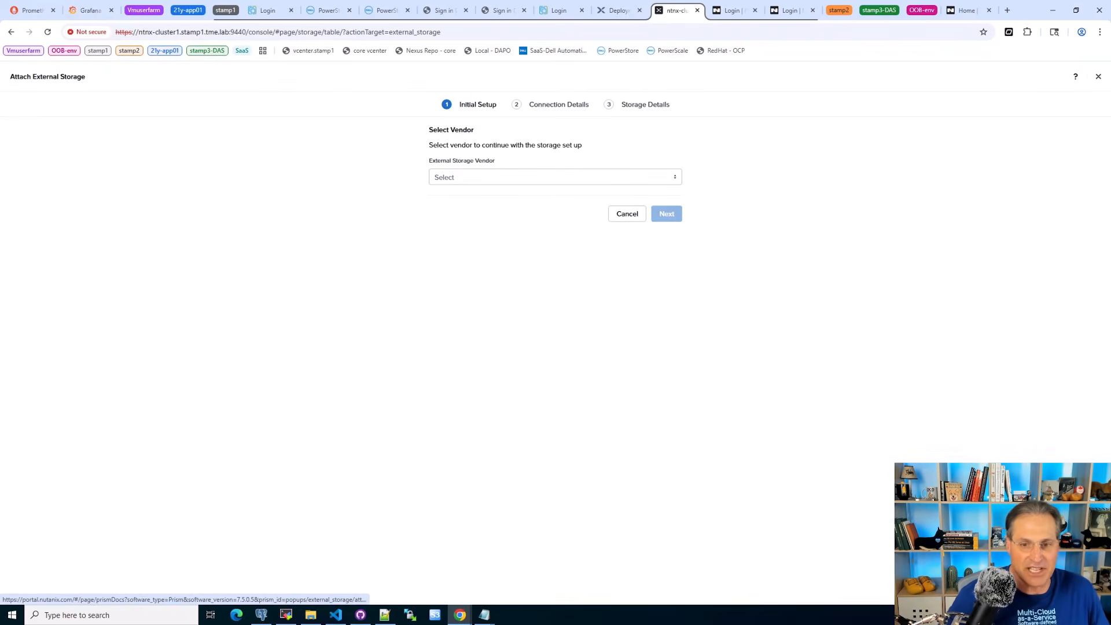
click(555, 177)
click(463, 196)
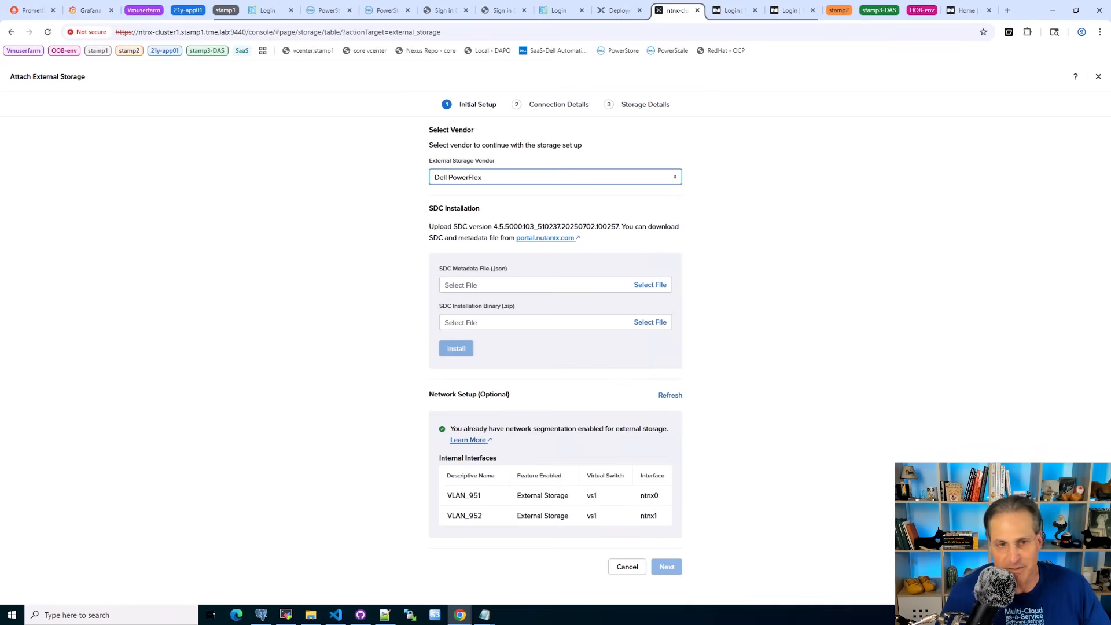
- Choose PowerFlex_4.5.5000.103_510237.20250702.100257_Nutanix_SDC-metadata.json and PowerFlex_4.5.5000.103_510237.20250702.100257_Nutanix_SDC.zip from NutanixDownloads as the SDC metadata and installation files
click(650, 284)
click(736, 233)
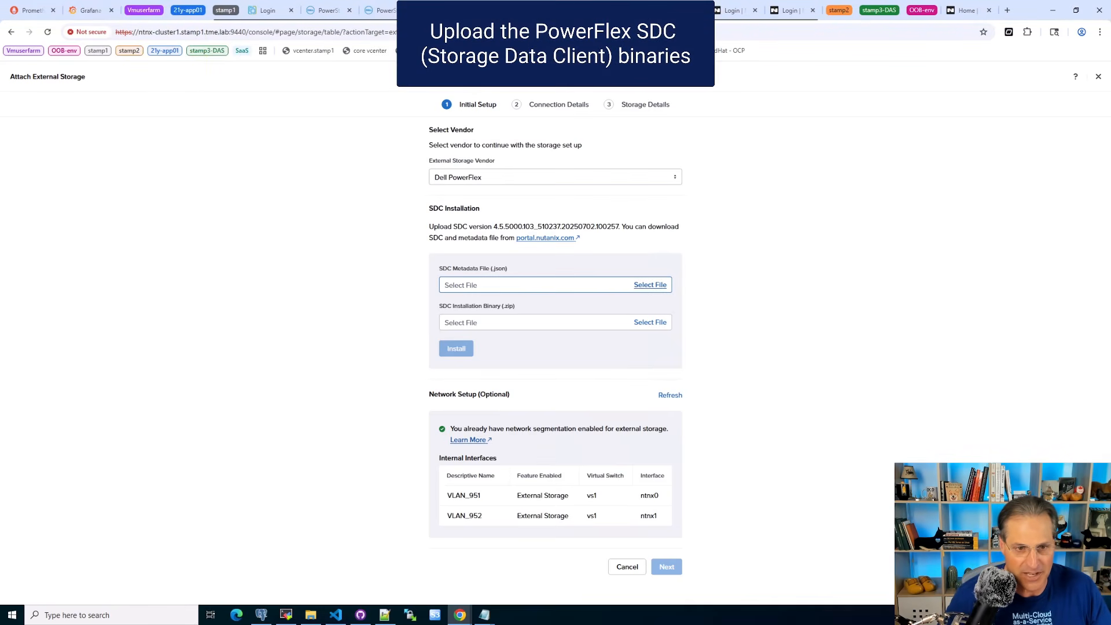
click(649, 285)
click(295, 68)
click(389, 67)
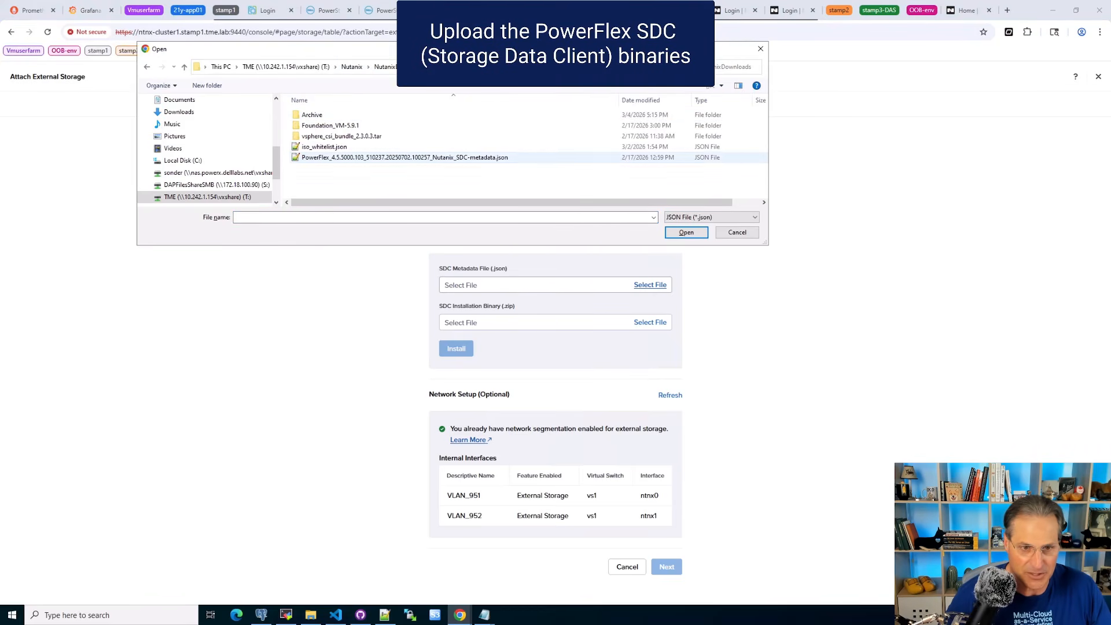
double_click(405, 157)
click(649, 323)
click(389, 146)
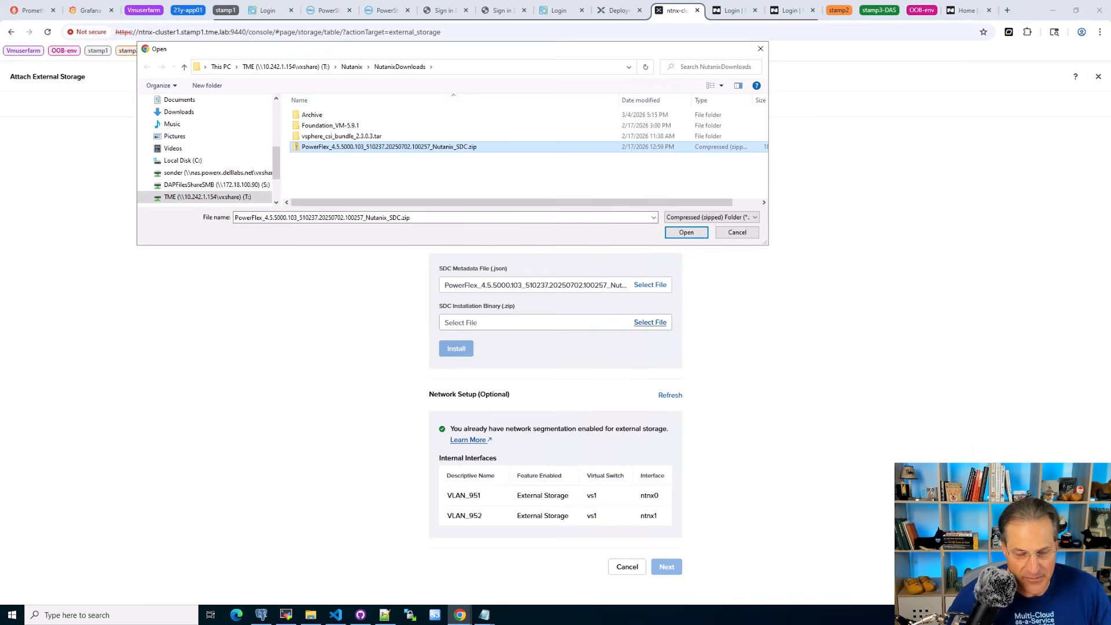
click(686, 232)
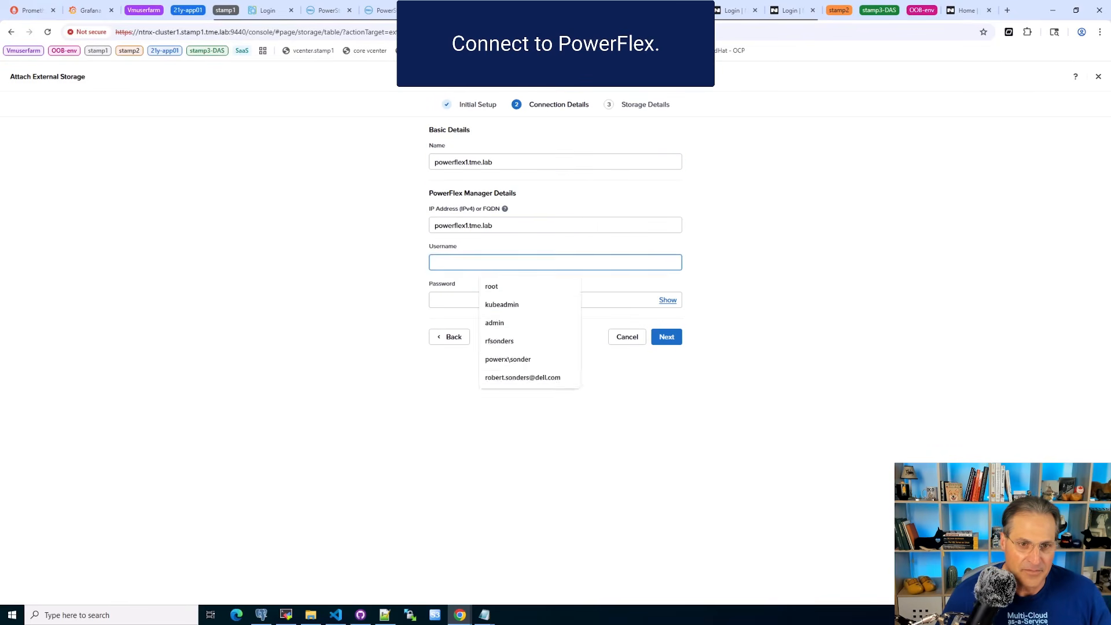
- Enter the username admin and the account password for PowerFlex Manager and continue to the storage details
text(admin)
key(Tab)
text(••••••••••••)
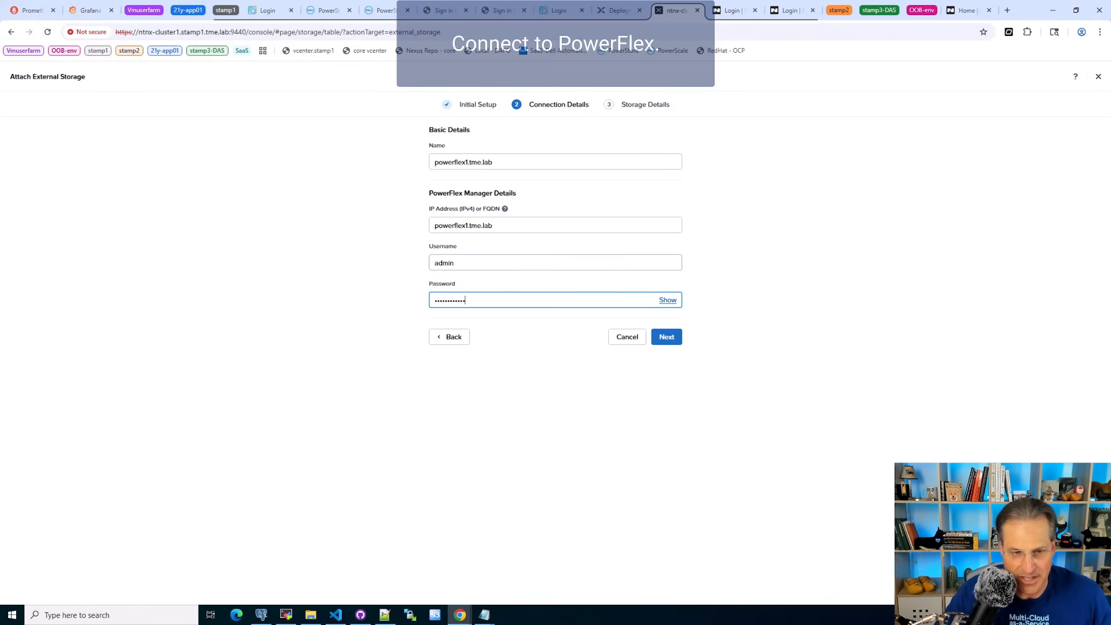
click(666, 337)
- Select the PowerFlex protection domain PD-1 and its storage pool, and attach the external storage to the cluster
click(555, 168)
click(442, 187)
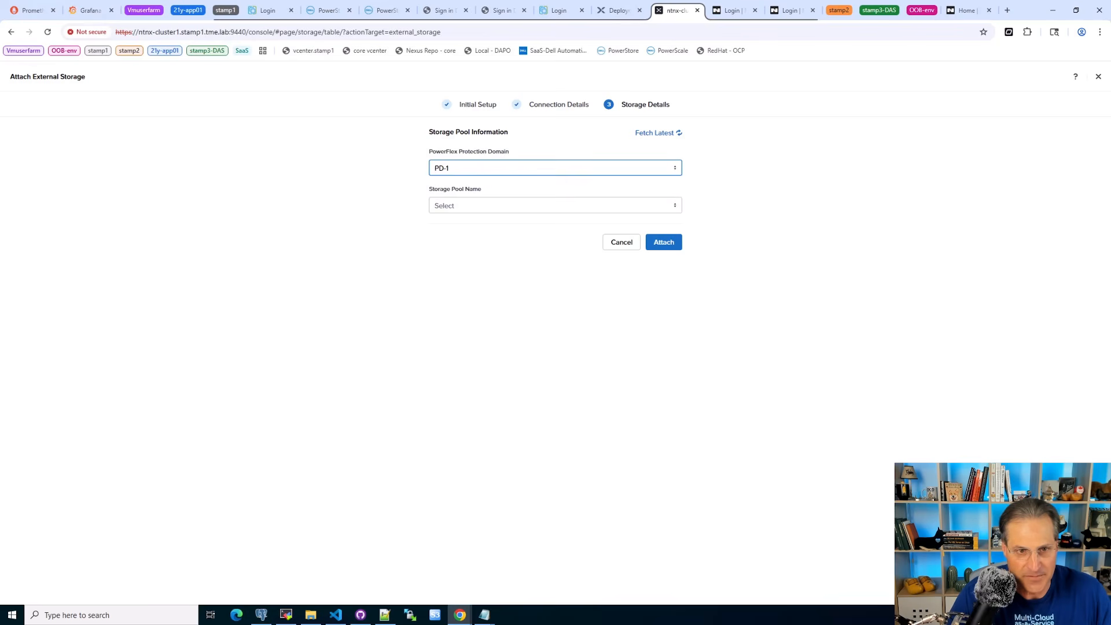
click(555, 205)
click(456, 224)
click(663, 242)
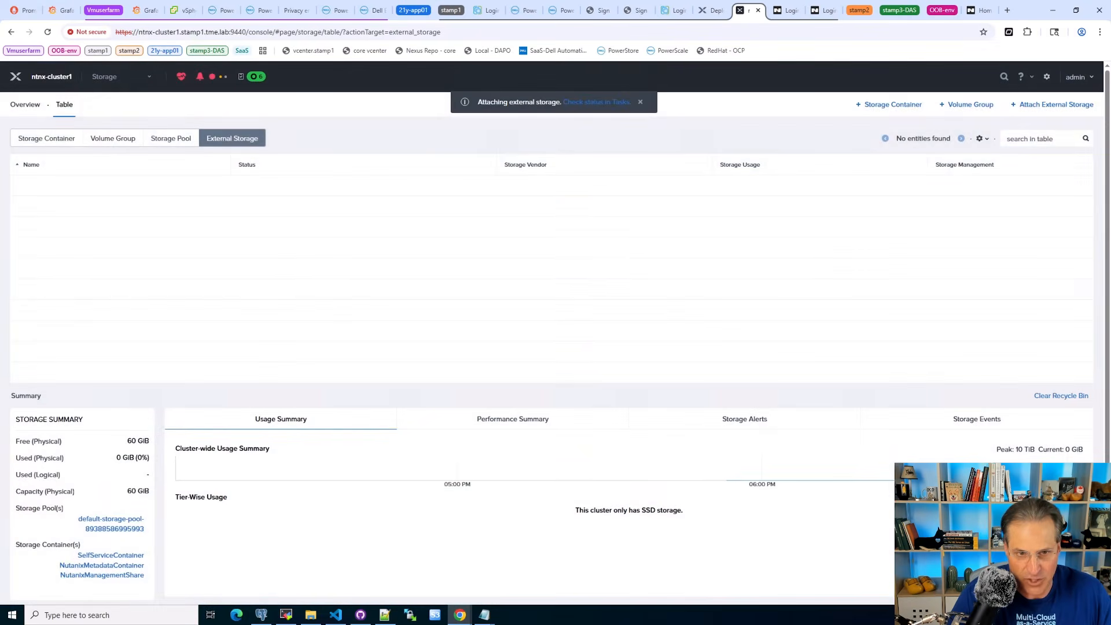
- Check the external storage attachment's task status, and inspect the mapped hosts and volumes in PowerFlex Manager
click(596, 102)
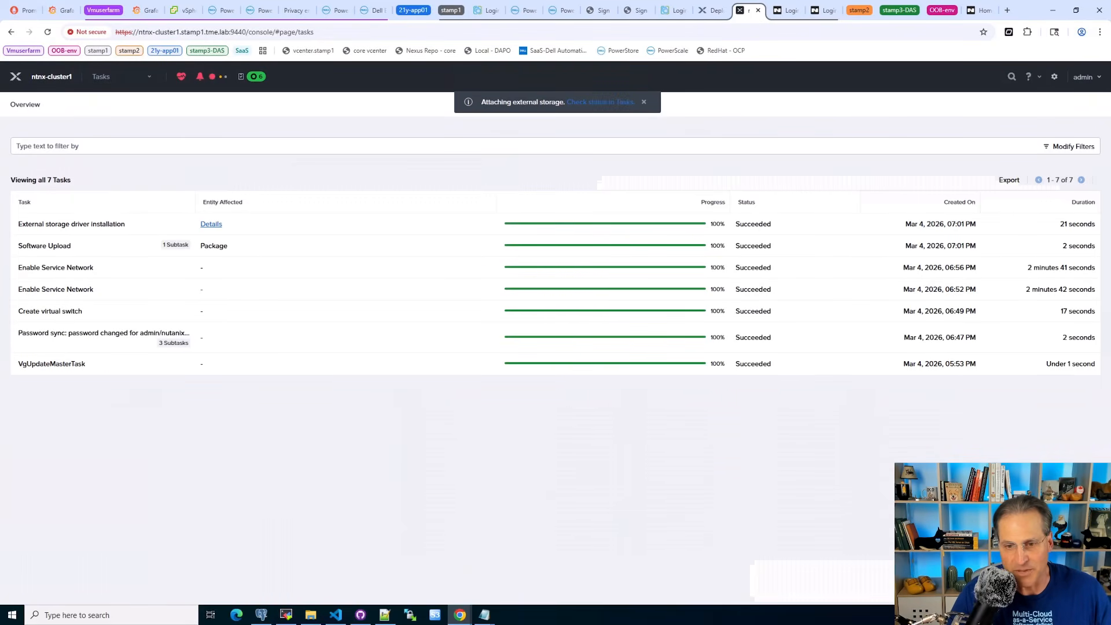
click(335, 10)
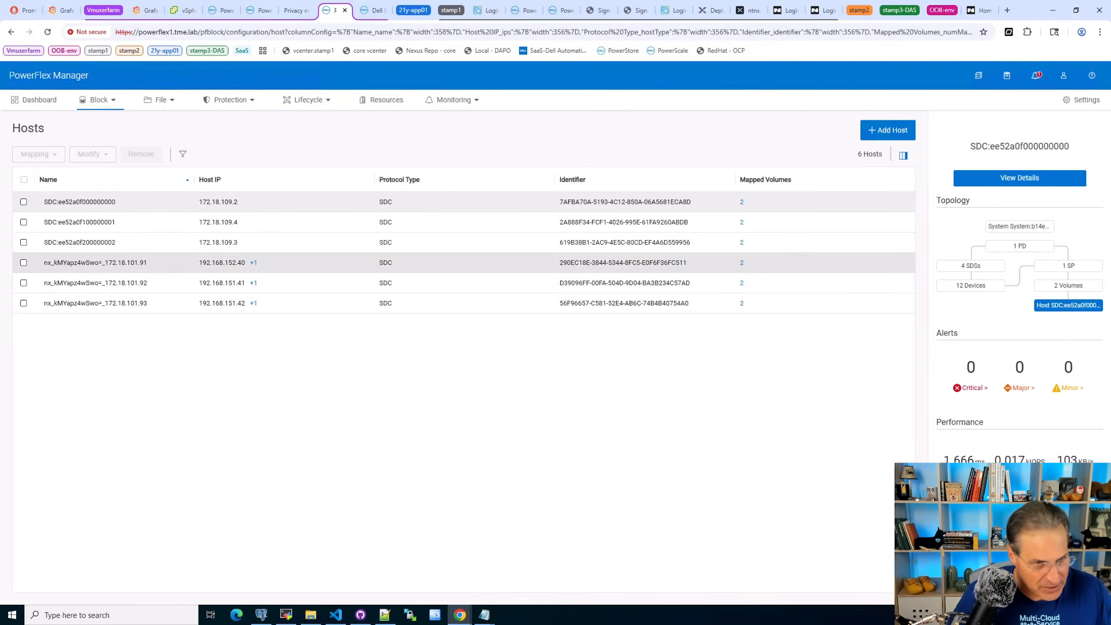
click(98, 101)
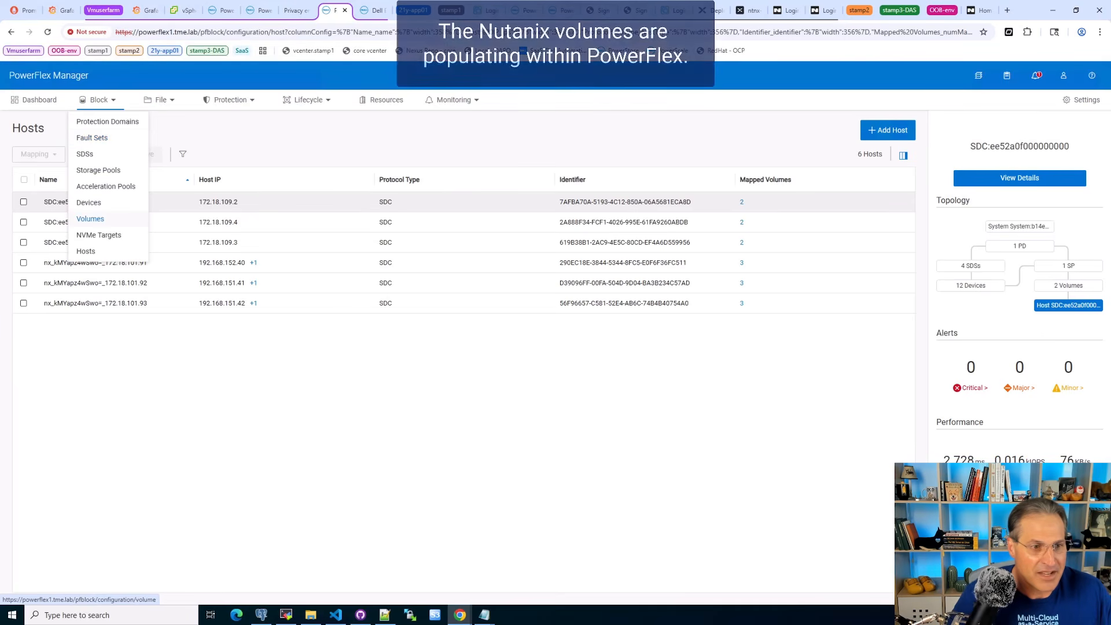
click(88, 219)
click(158, 177)
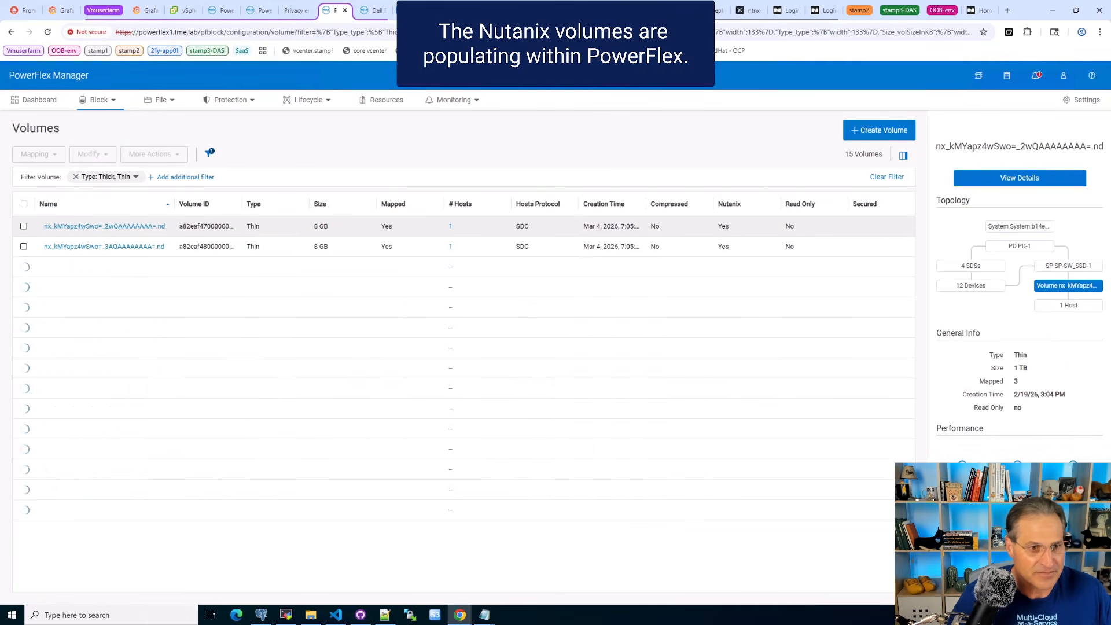
click(75, 178)
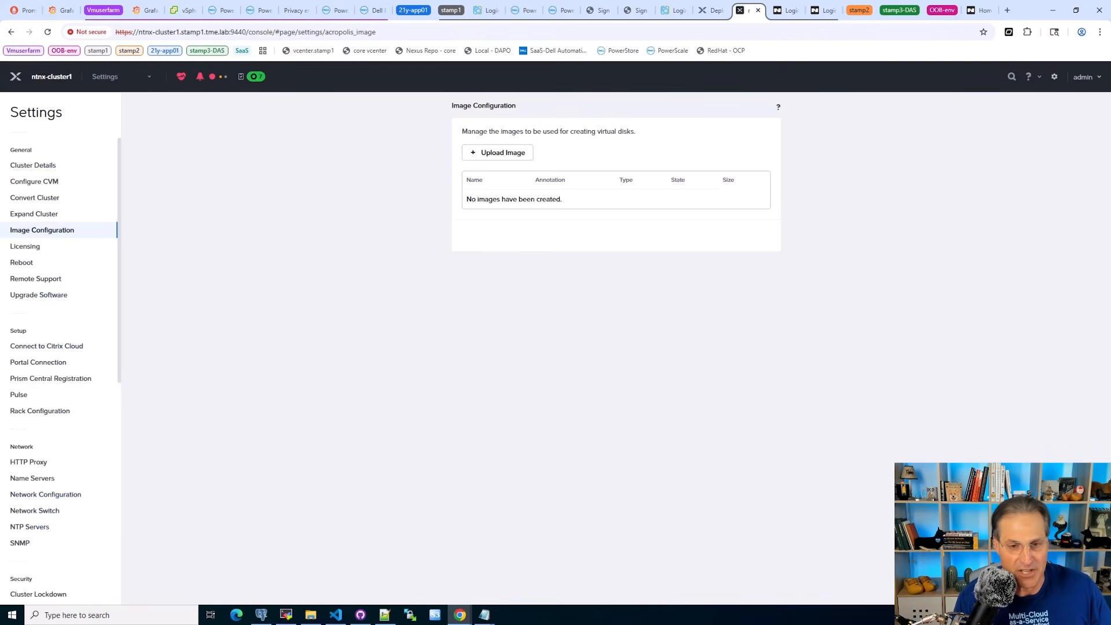
- Define a new image in Prism with name and annotation dpcvm.vmdk, type DISK and storage container powerflex1.tme.lab
mouse_move(384, 615)
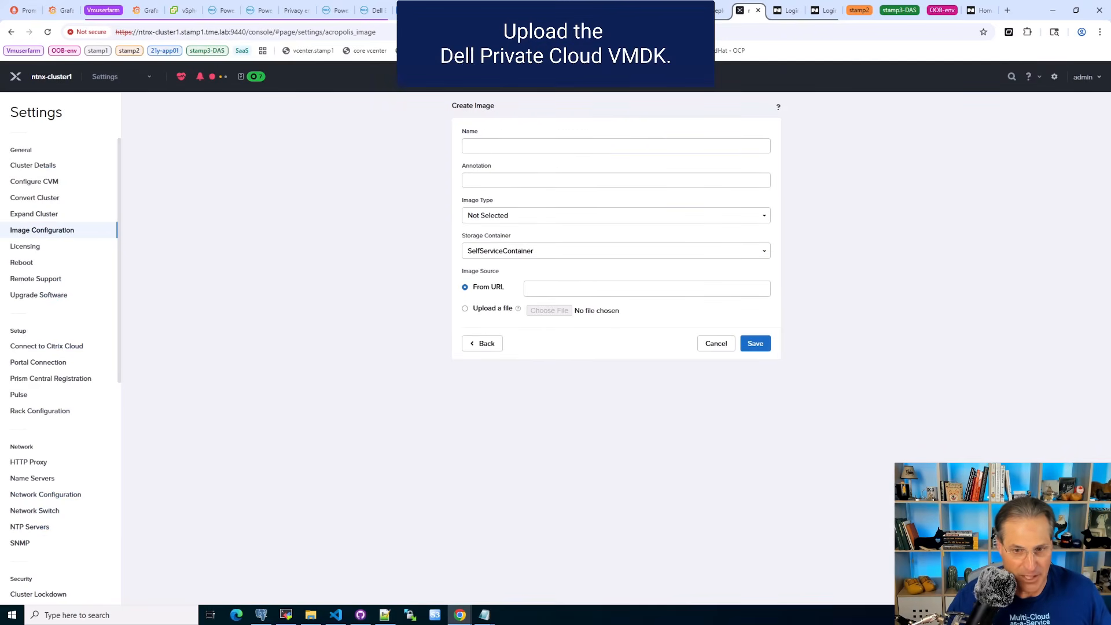
click(616, 146)
text(dpcvm.vmdk)
click(616, 181)
text(dpcvm.vmdk)
click(616, 215)
click(616, 263)
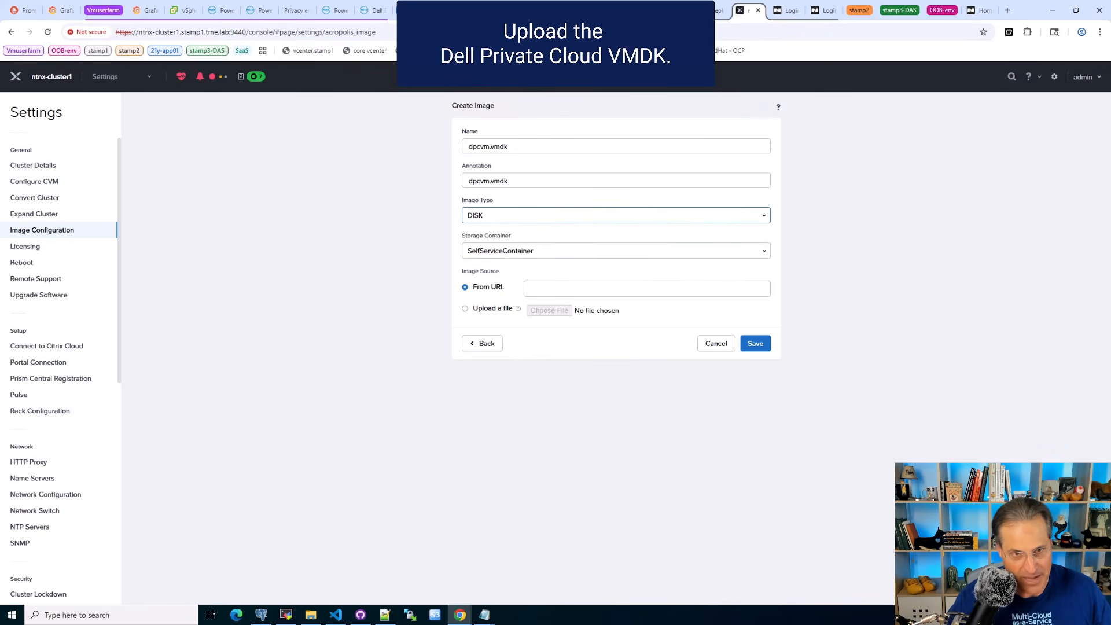
click(616, 251)
click(616, 282)
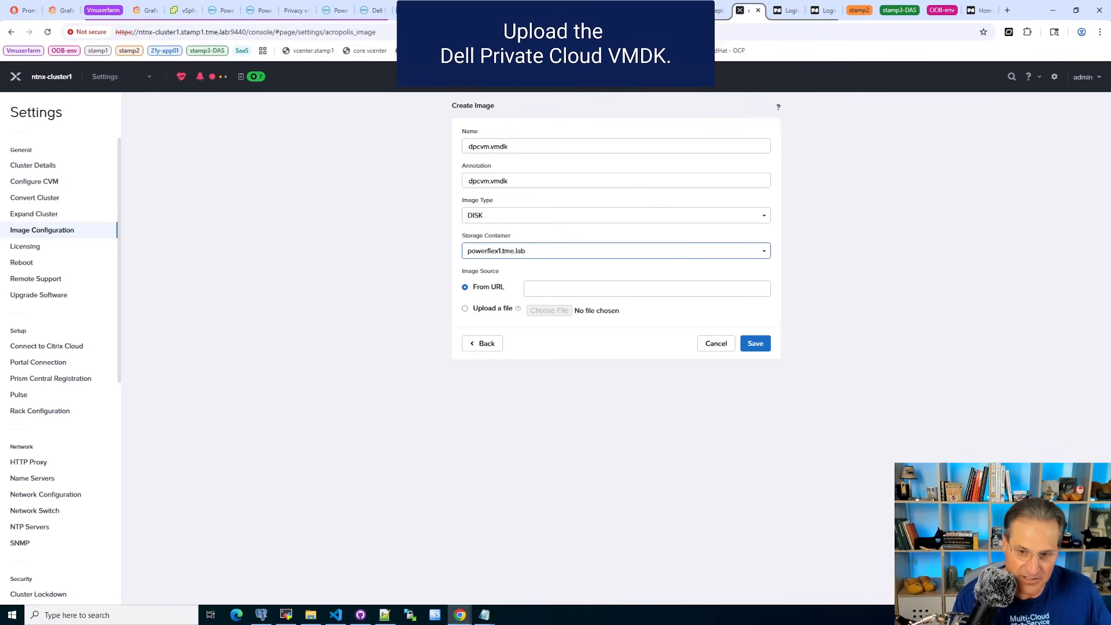
- Upload Dell_Private_Cloud_Nutanix_Manager-01.00.00.00-29505167_OVF10-disk1.vmdk as the image's source file, save the image and check its task progress
click(465, 308)
click(549, 311)
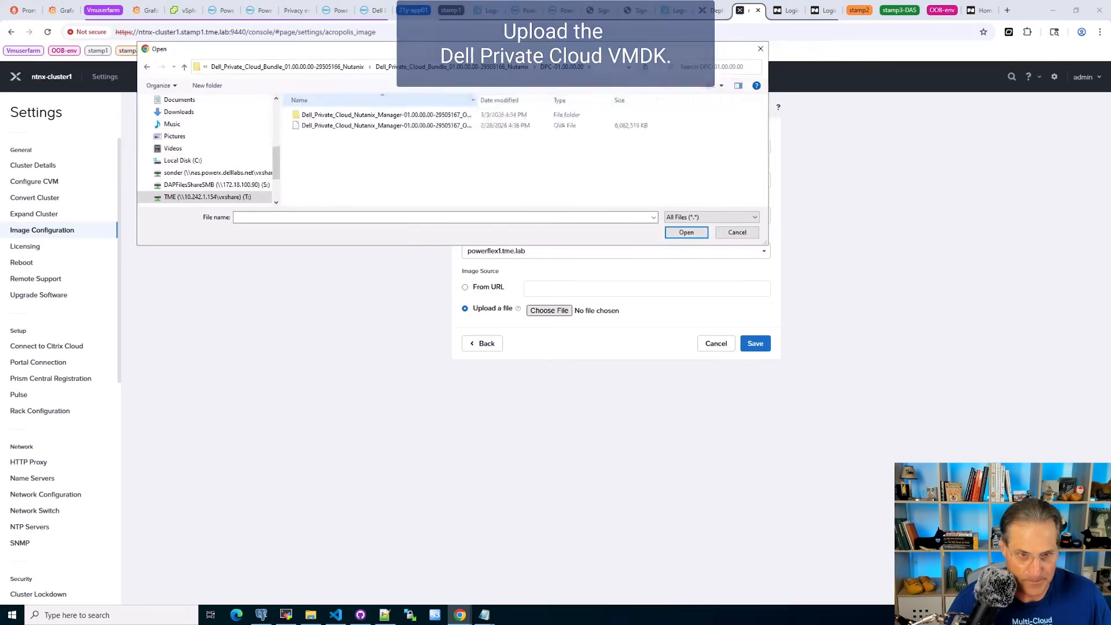
double_click(393, 115)
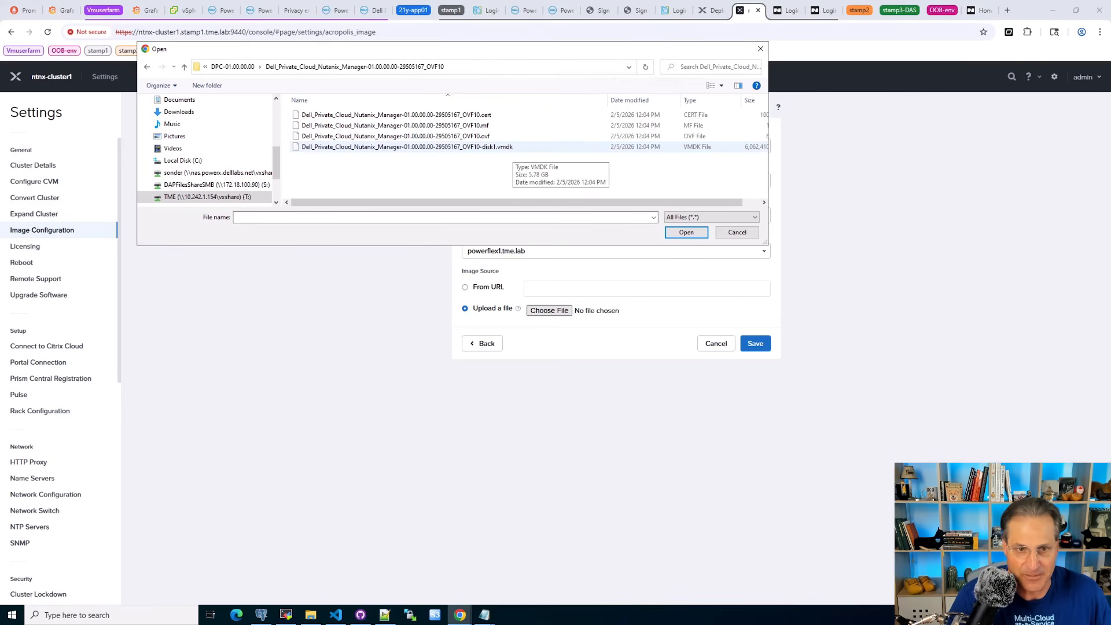
double_click(504, 147)
click(755, 344)
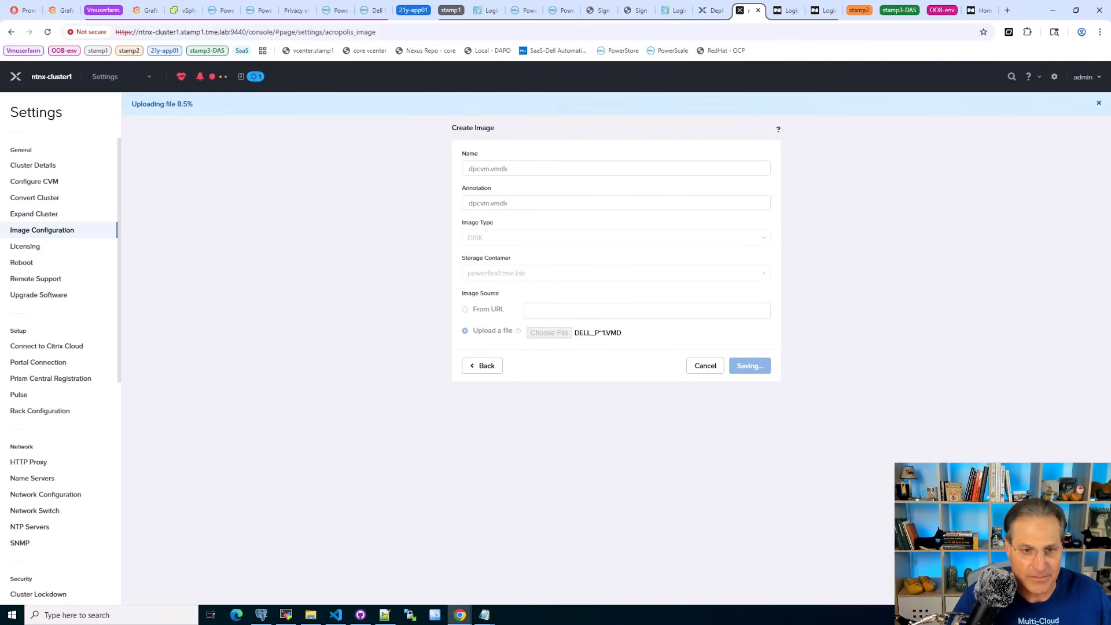
click(255, 76)
click(270, 277)
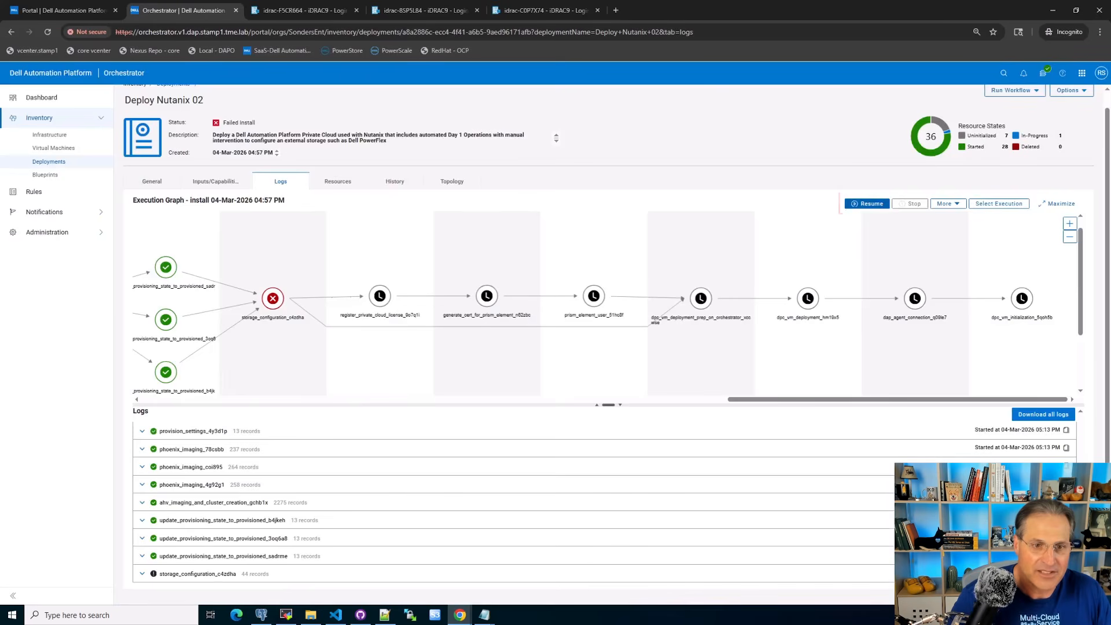
- Resume the failed install of Deploy Nutanix 02 in Orchestrator and inspect the dpc_vm_deployment log
click(867, 204)
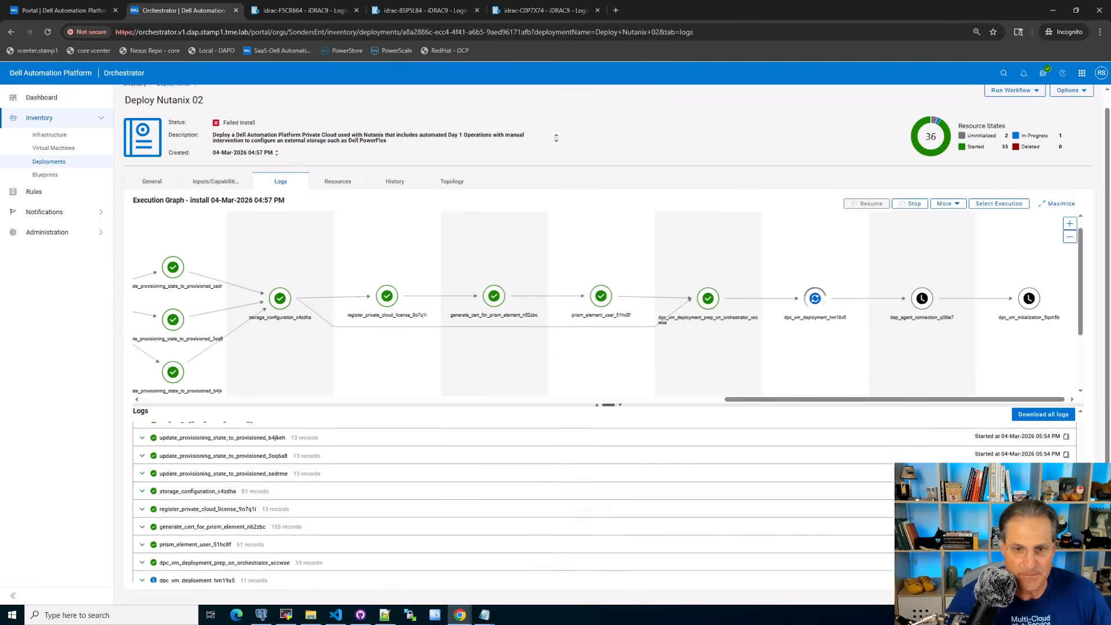
click(814, 299)
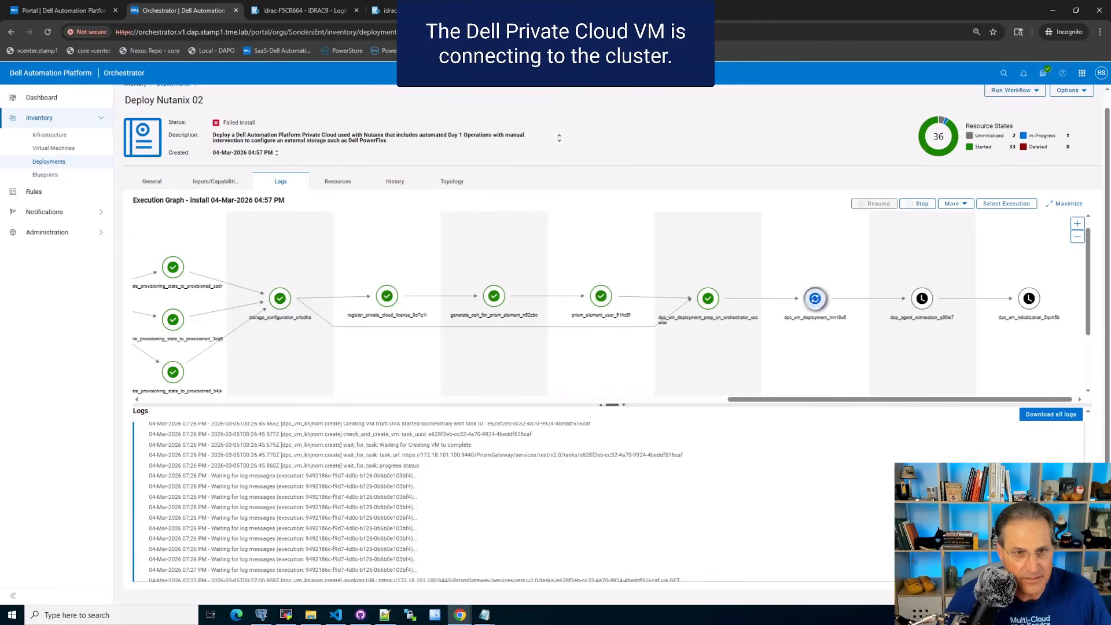
click(814, 299)
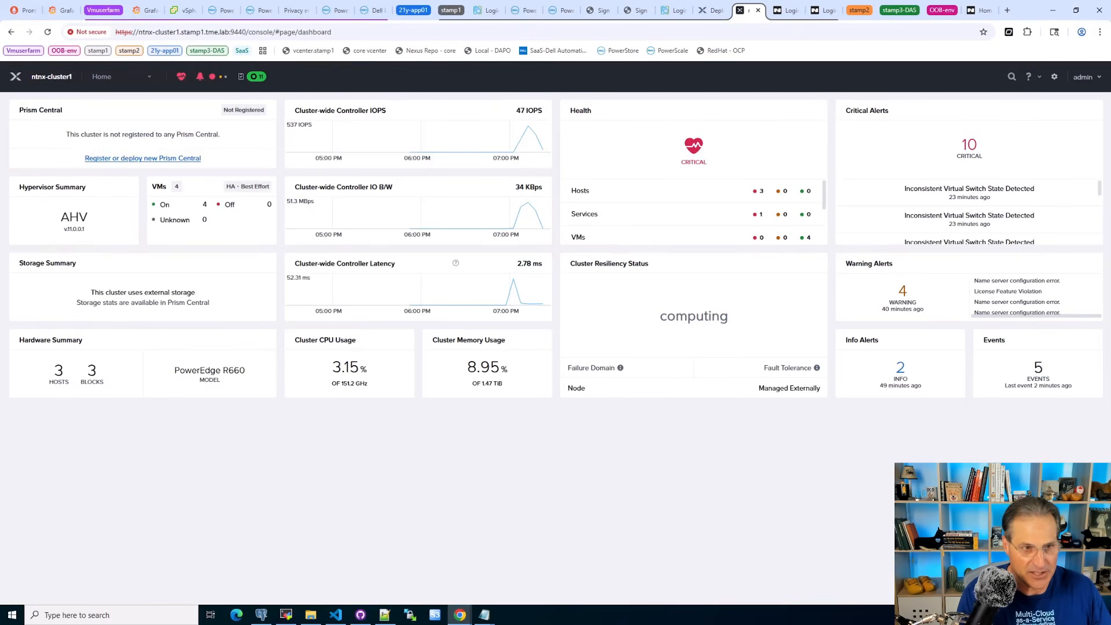
- Check the cluster's virtual machines in Prism and review the whole execution graph of Deploy Nutanix 02 in Orchestrator
click(102, 77)
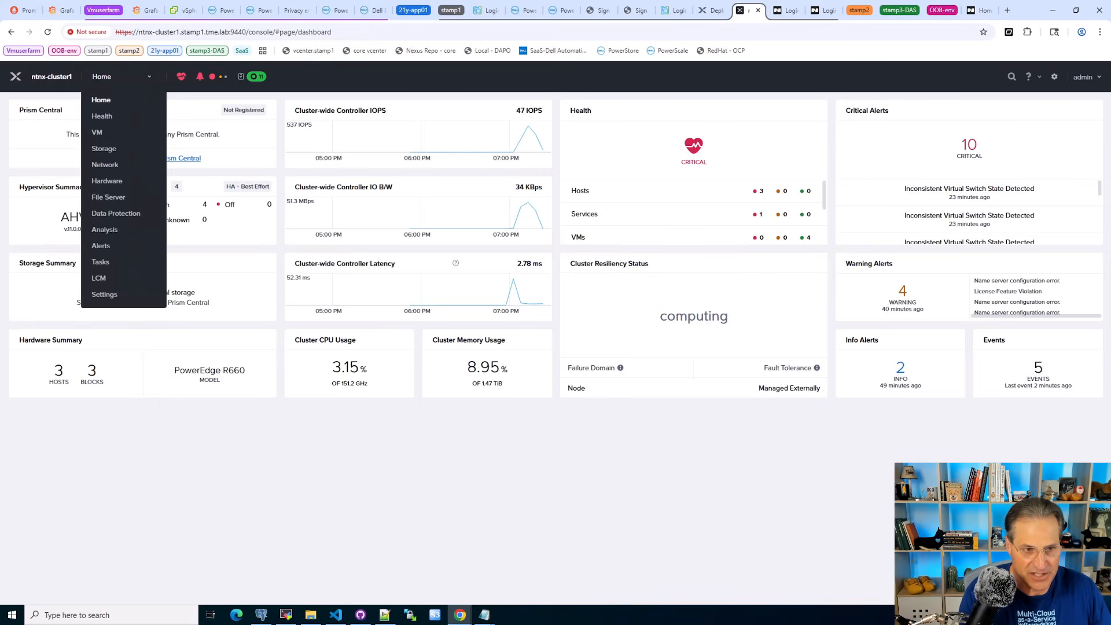
click(98, 132)
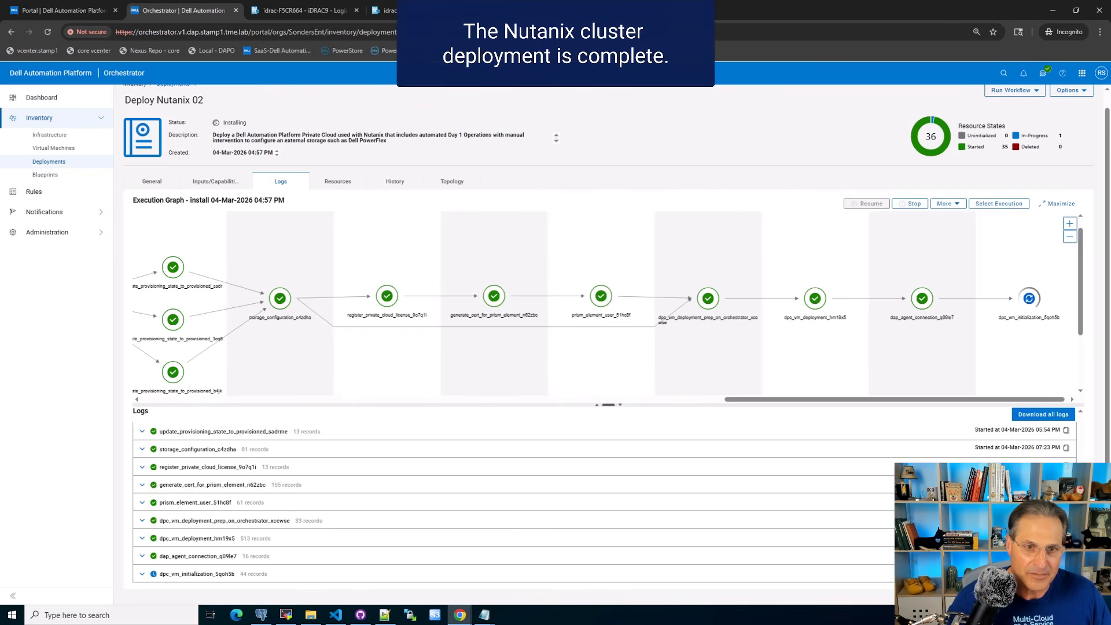
click(1070, 237)
click(1070, 237)
click(1070, 237)
click(1070, 236)
click(1069, 236)
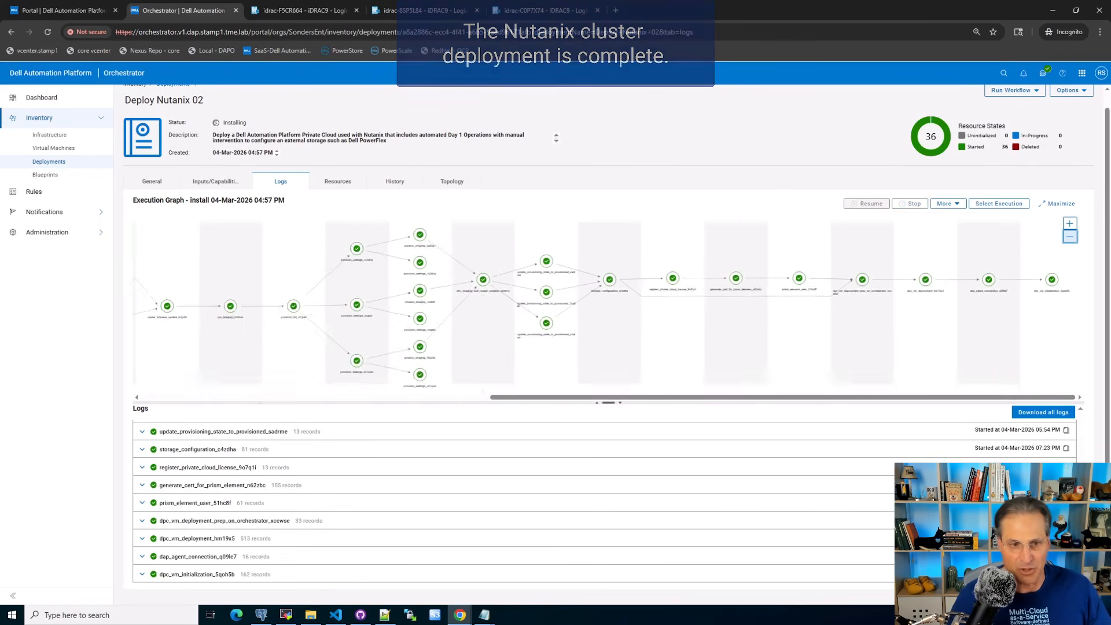
double_click(1069, 237)
double_click(1070, 237)
click(1070, 237)
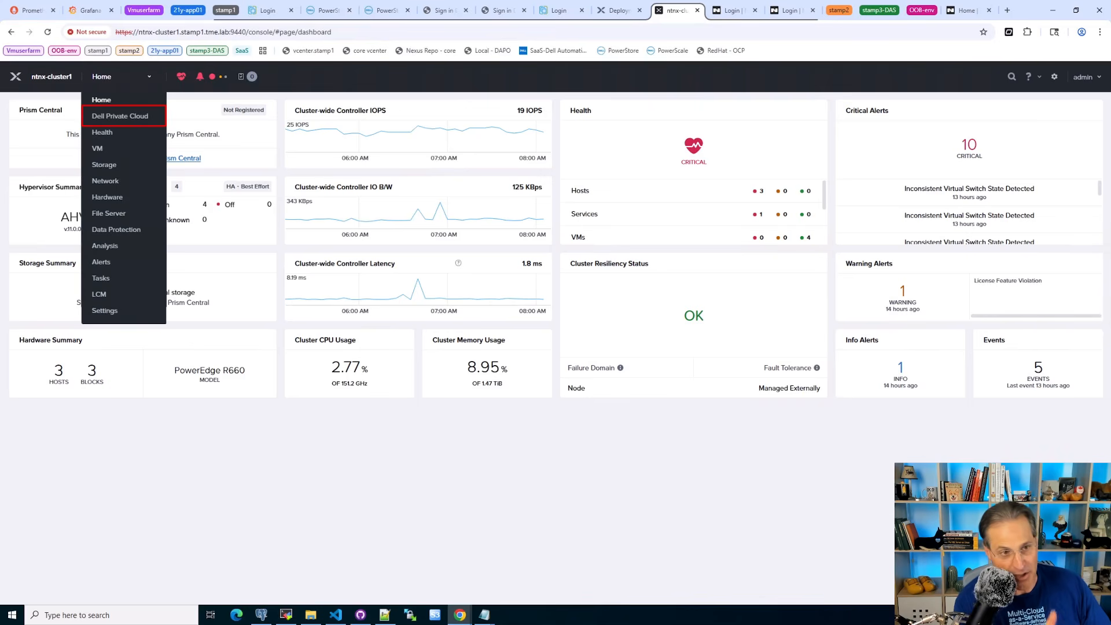
- Open the Dell Private Cloud extension in Prism and inspect the rear view and boot device of node NTNX-8SP5L84-A
click(120, 116)
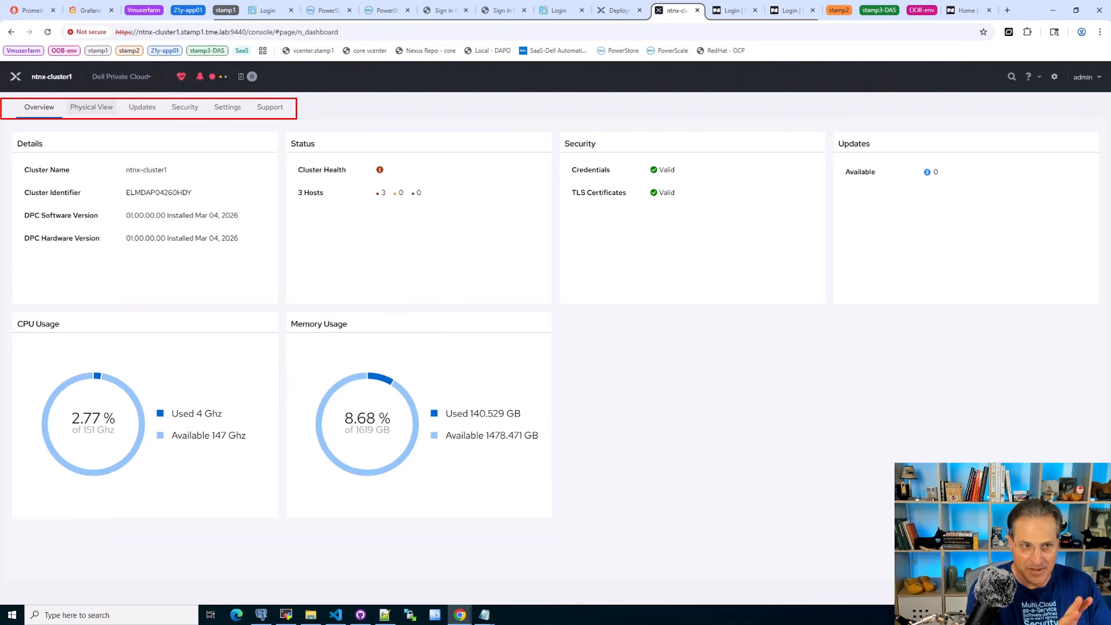
click(92, 107)
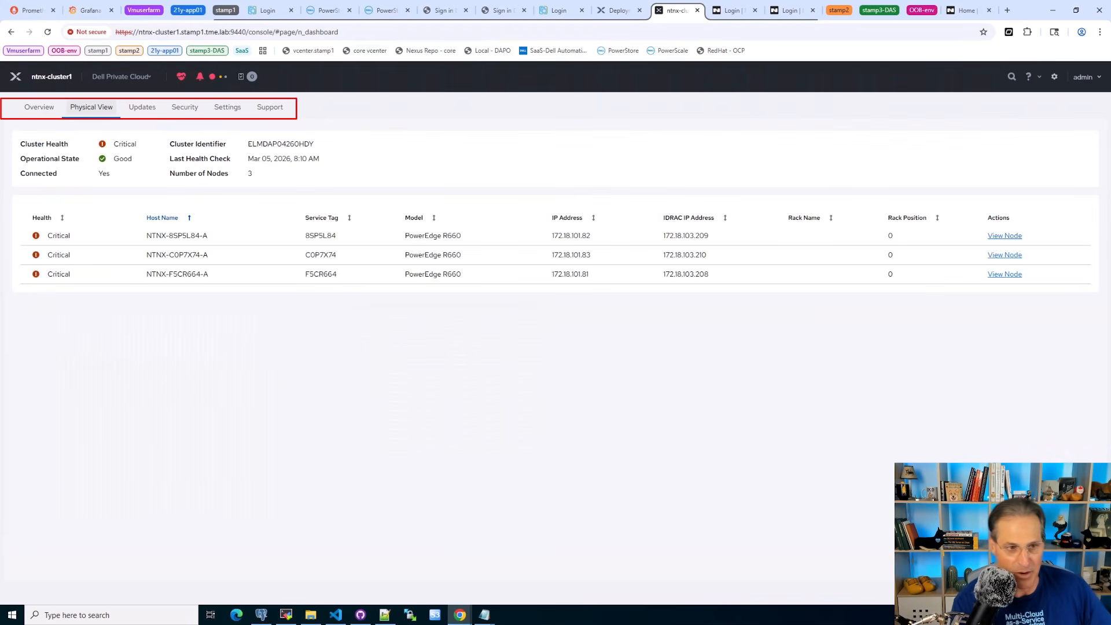
click(1005, 236)
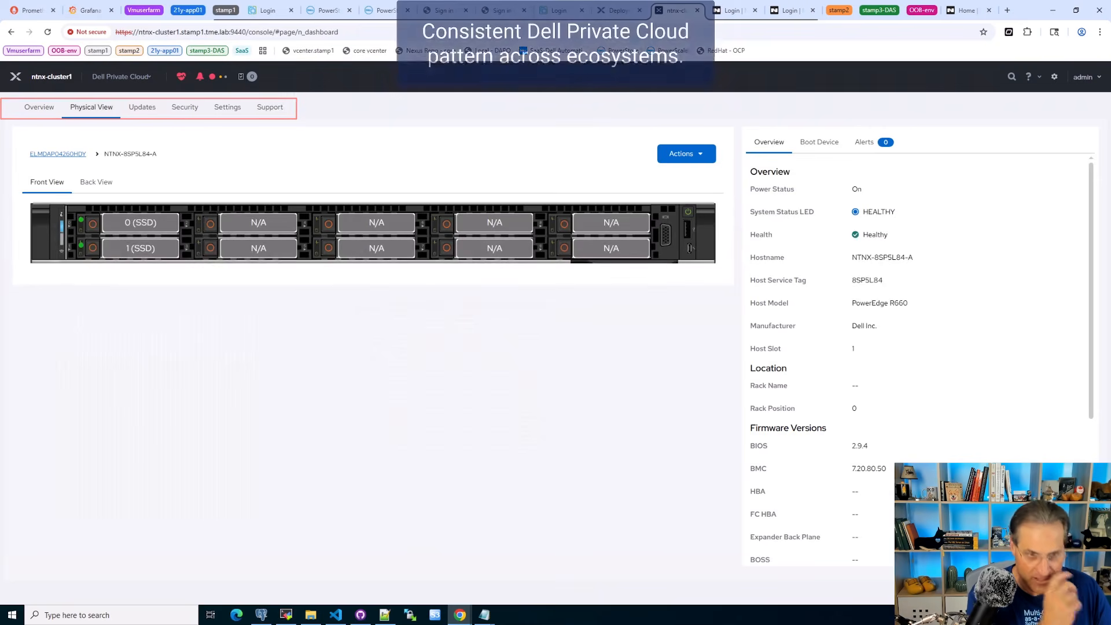
click(97, 182)
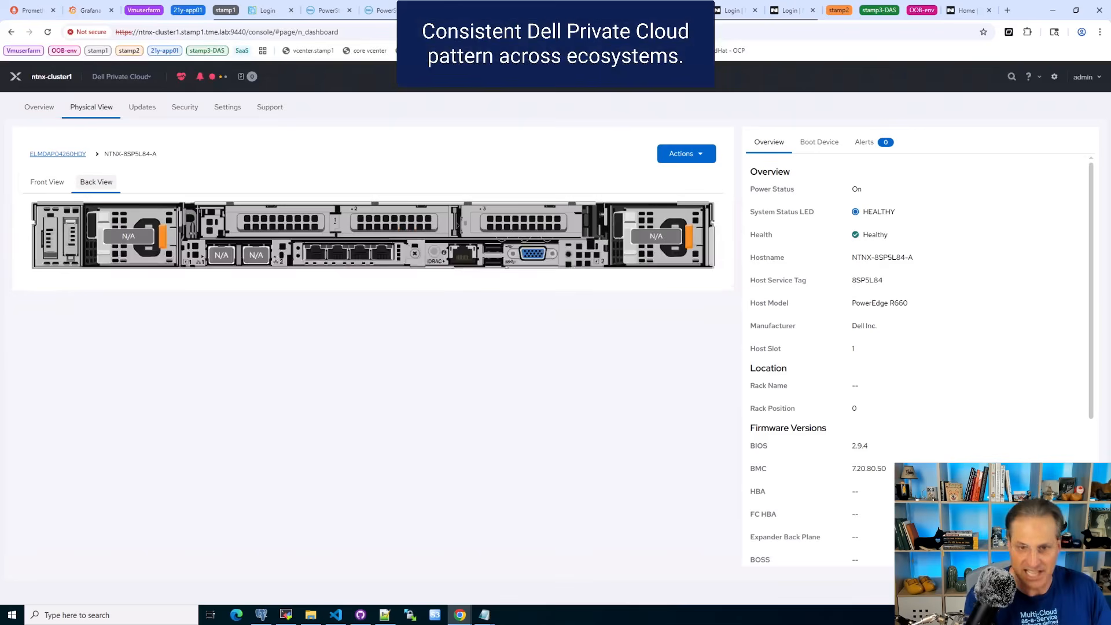
click(818, 143)
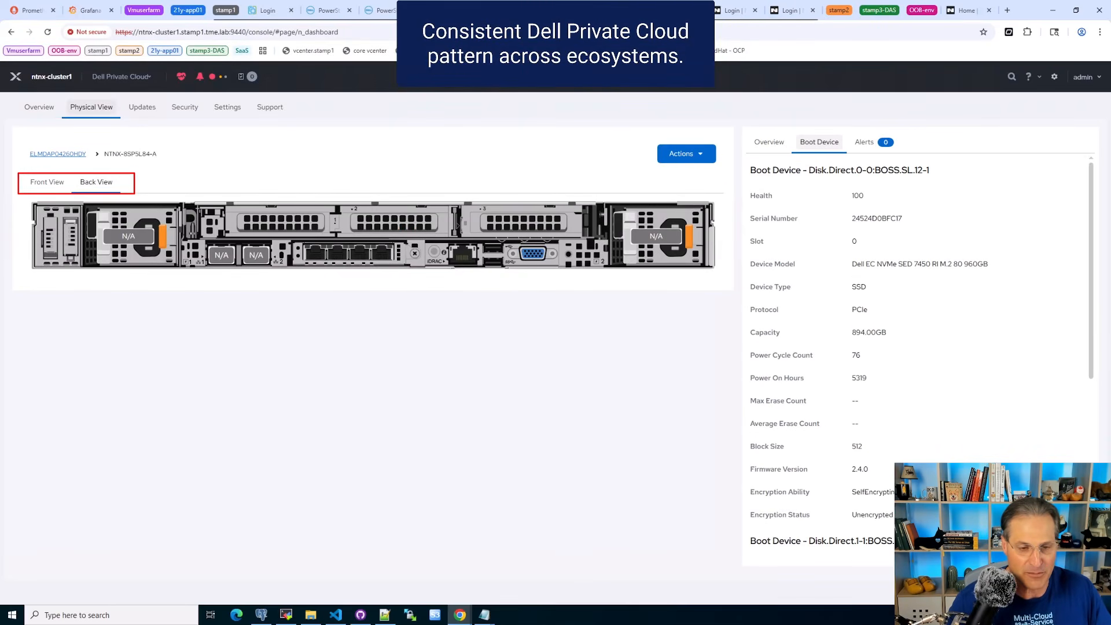
- Review the Dell Private Cloud overview, the available updates and the upload options for update files
click(39, 107)
click(142, 107)
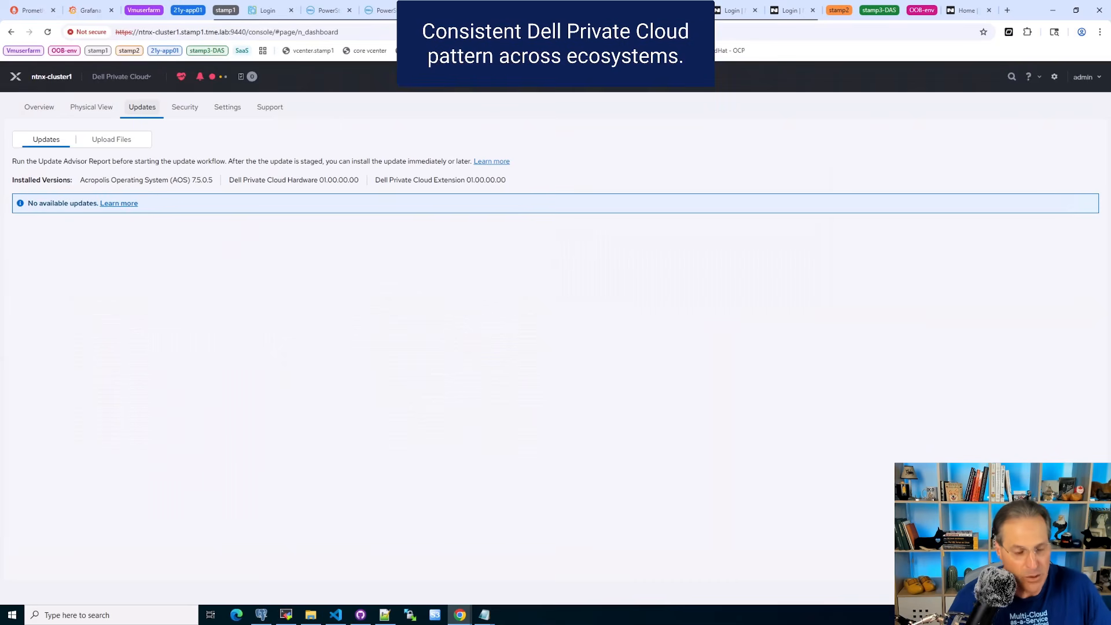
click(111, 139)
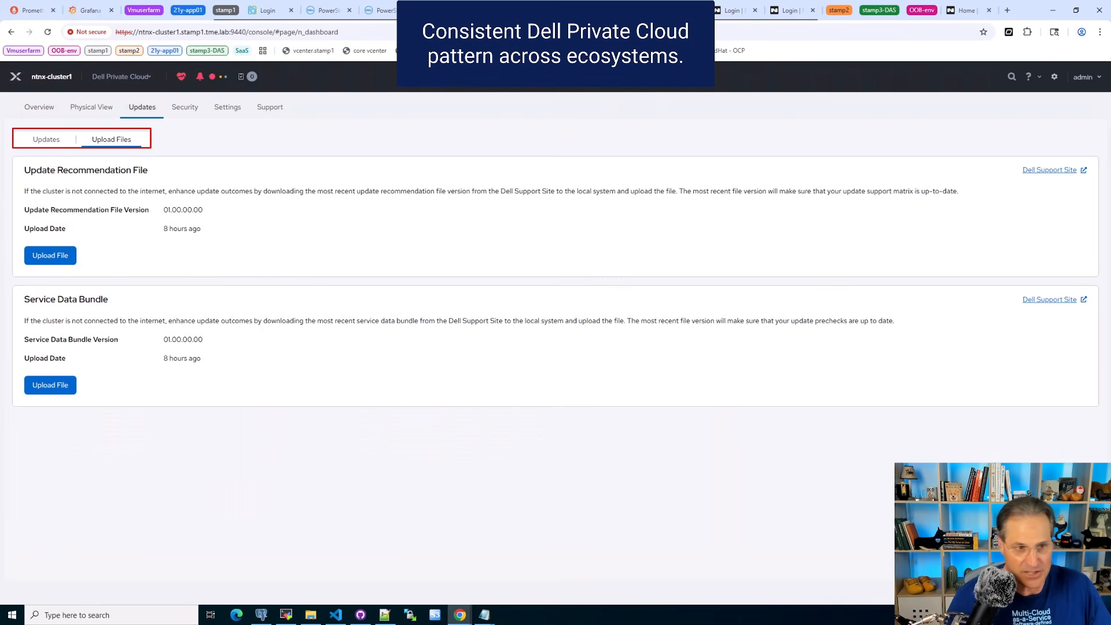
click(47, 140)
- Review the Dell Private Cloud credentials, TLS certificates and trust store certificates
click(185, 107)
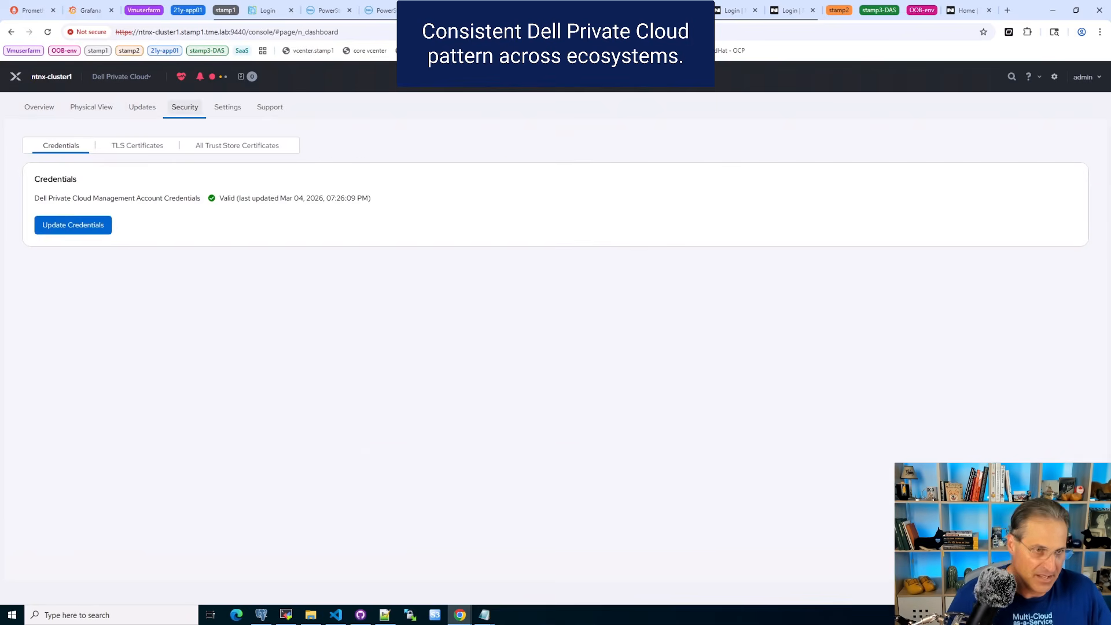
click(137, 146)
click(237, 145)
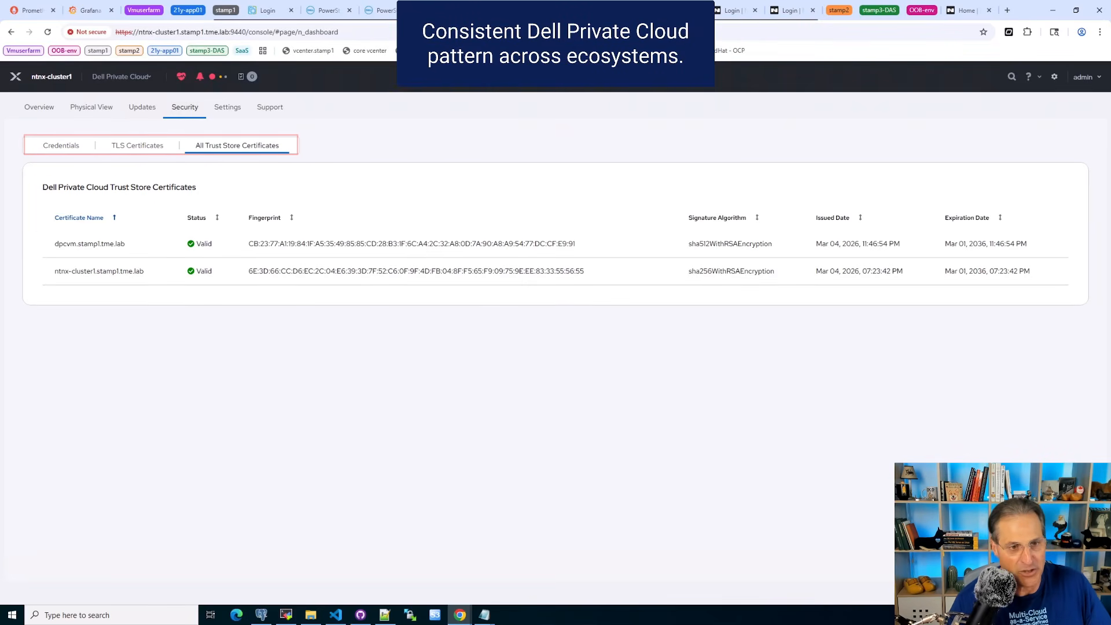
- Examine the Dell Private Cloud settings and its support logs and connectivity, and return to the Orchestrator dashboard
click(227, 107)
click(115, 146)
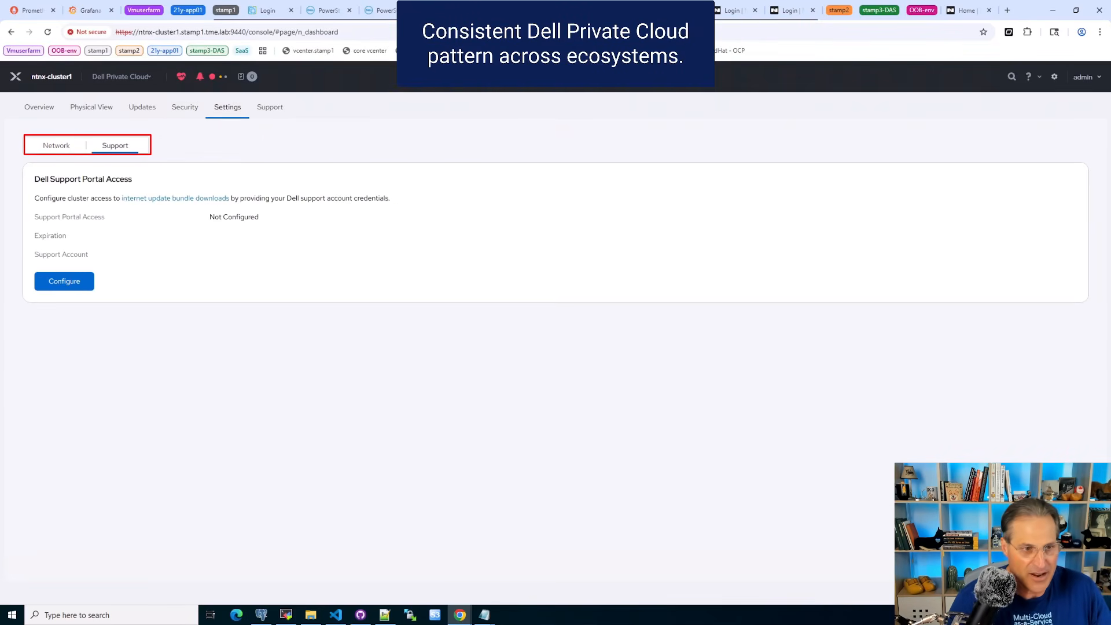
click(270, 107)
click(136, 145)
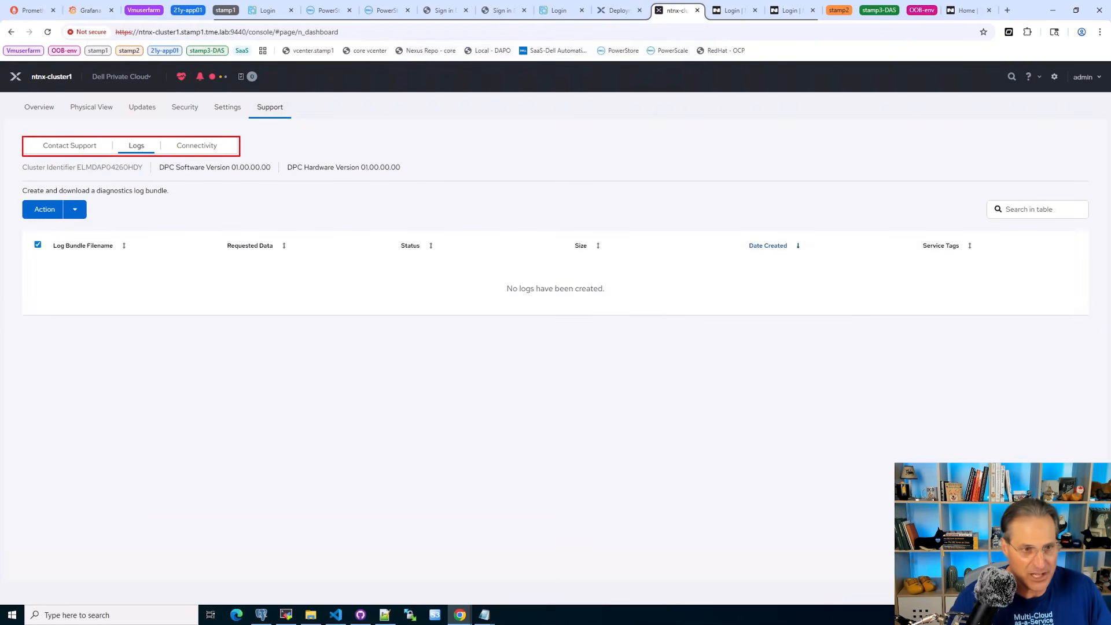
click(197, 145)
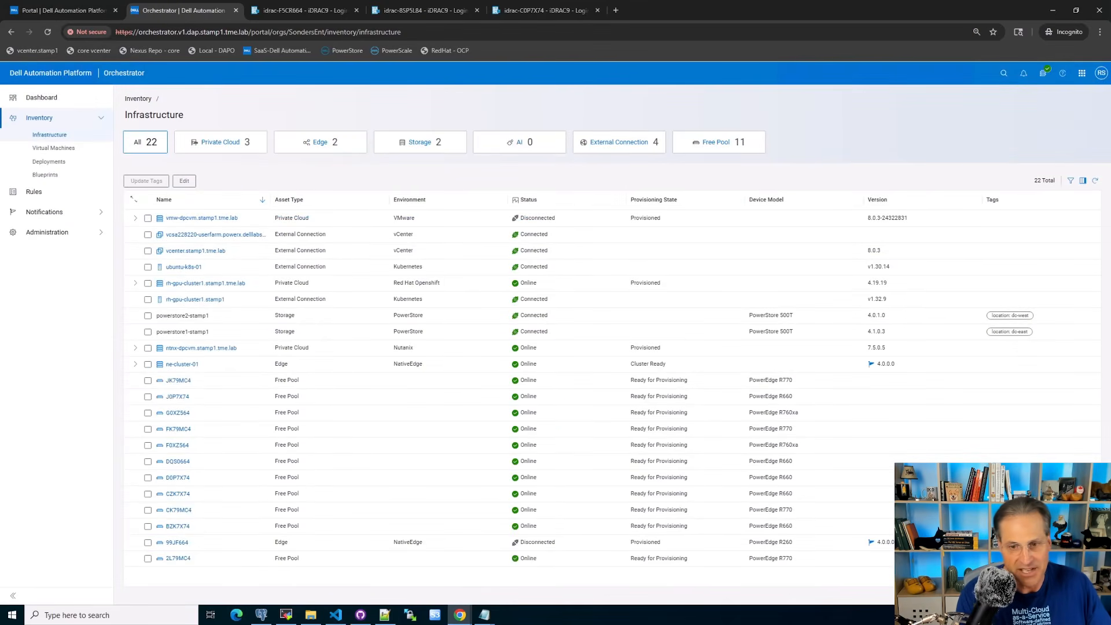
click(42, 97)
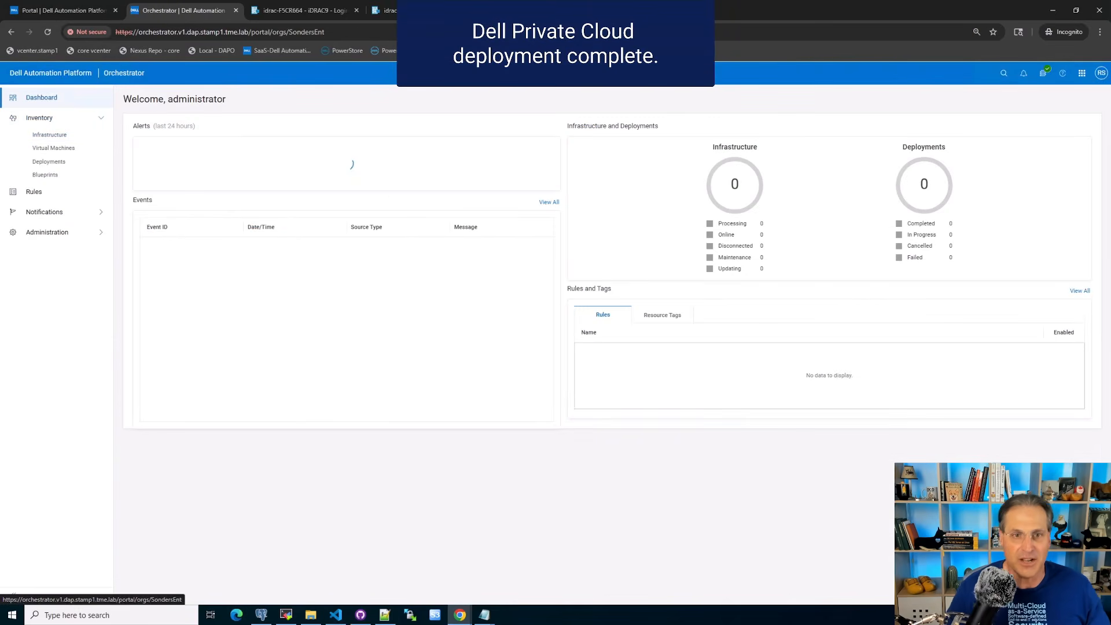